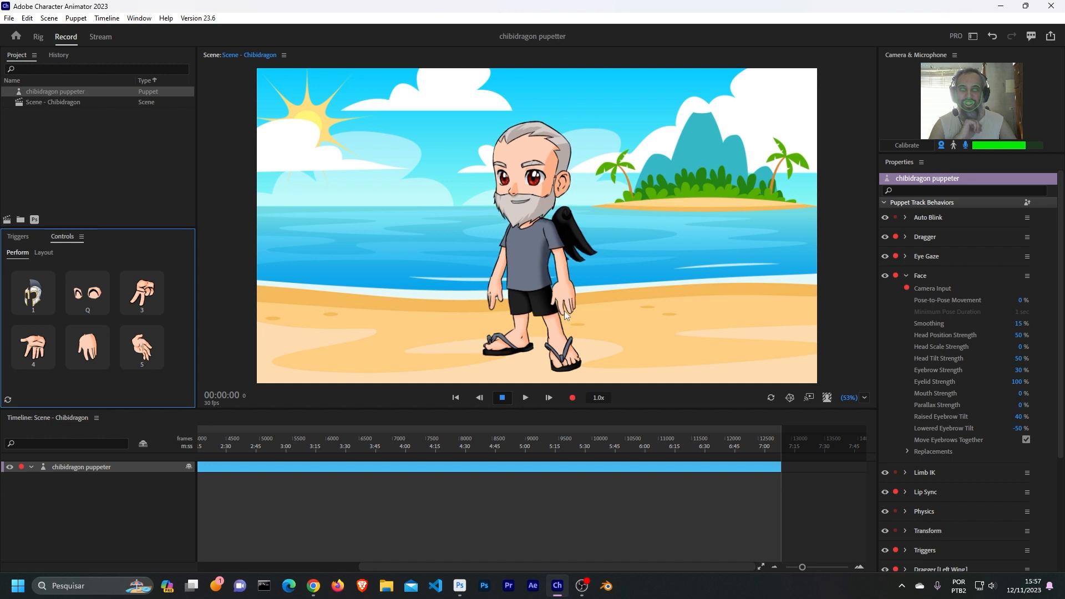
- Test the puppet's draggable handles by moving its hands and left wing around in the scene
left_click(561, 288)
left_click_drag(560, 285, 514, 255)
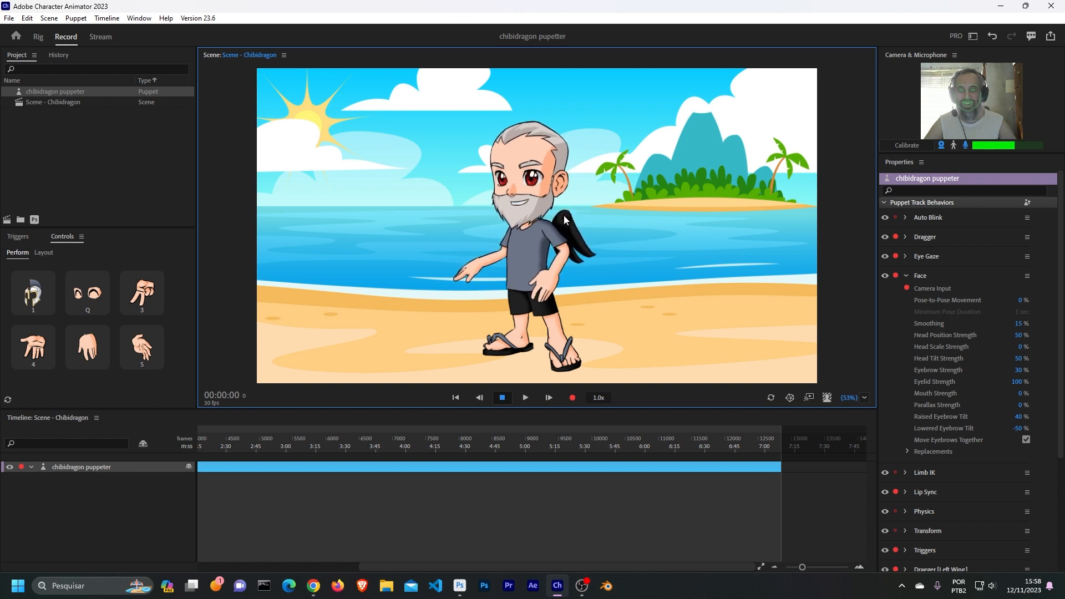
left_click_drag(563, 216, 630, 196)
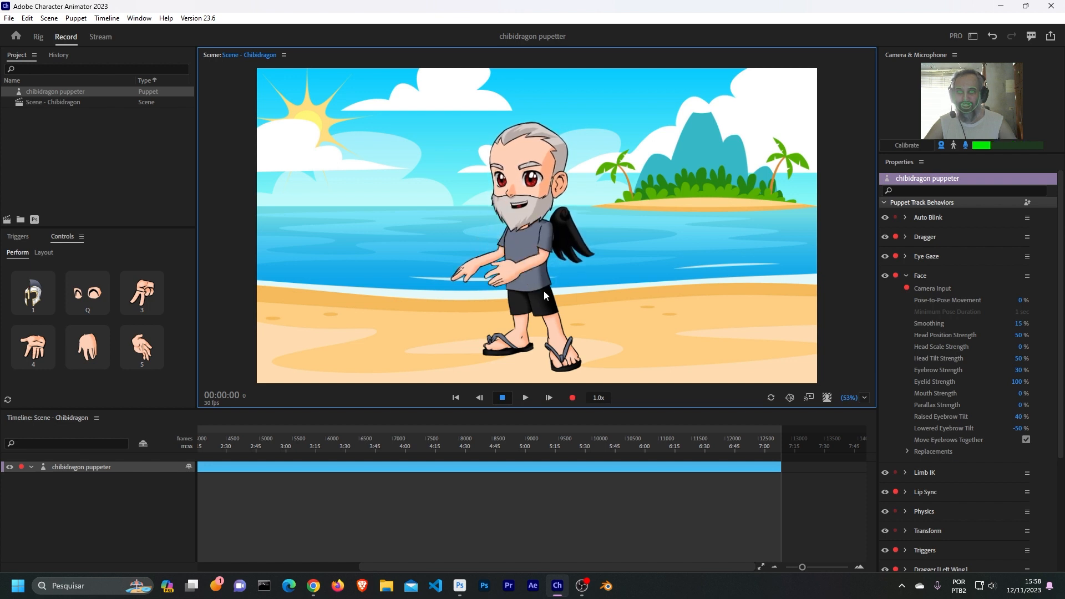
left_click_drag(564, 255, 626, 267)
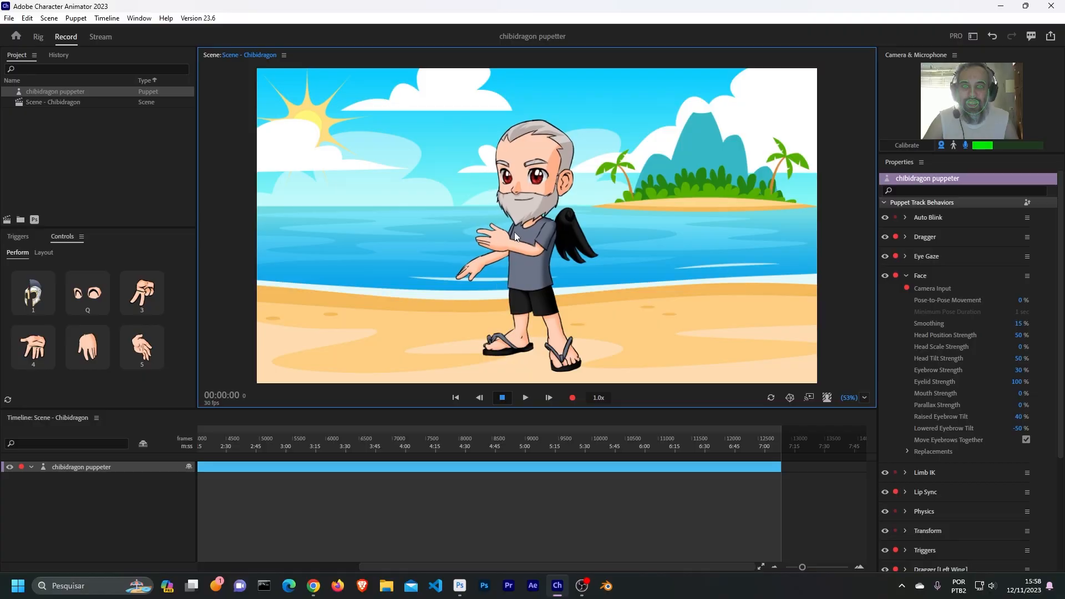
left_click_drag(515, 237, 629, 228)
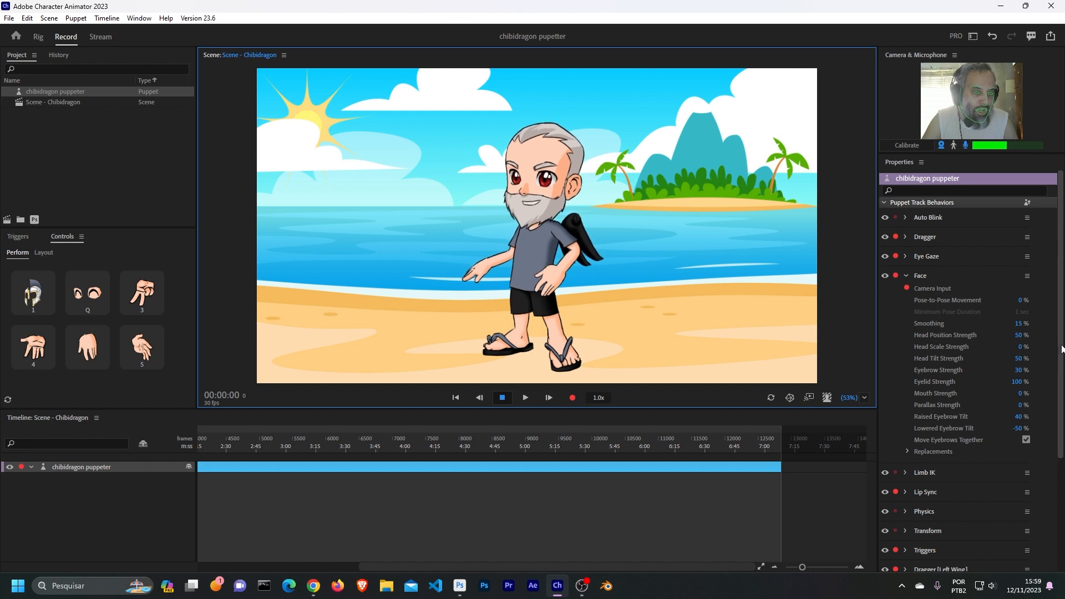
- Collapse the Face behavior, show the Dragger [Left Wing] settings and pull the wing to test them
left_click_drag(1060, 350, 1061, 345)
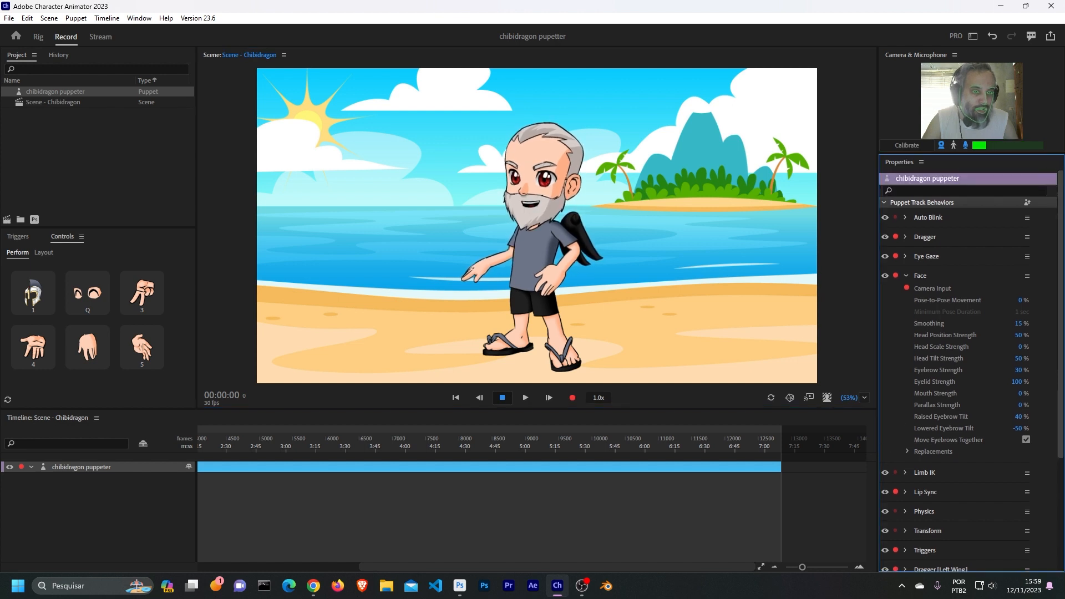
left_click(907, 275)
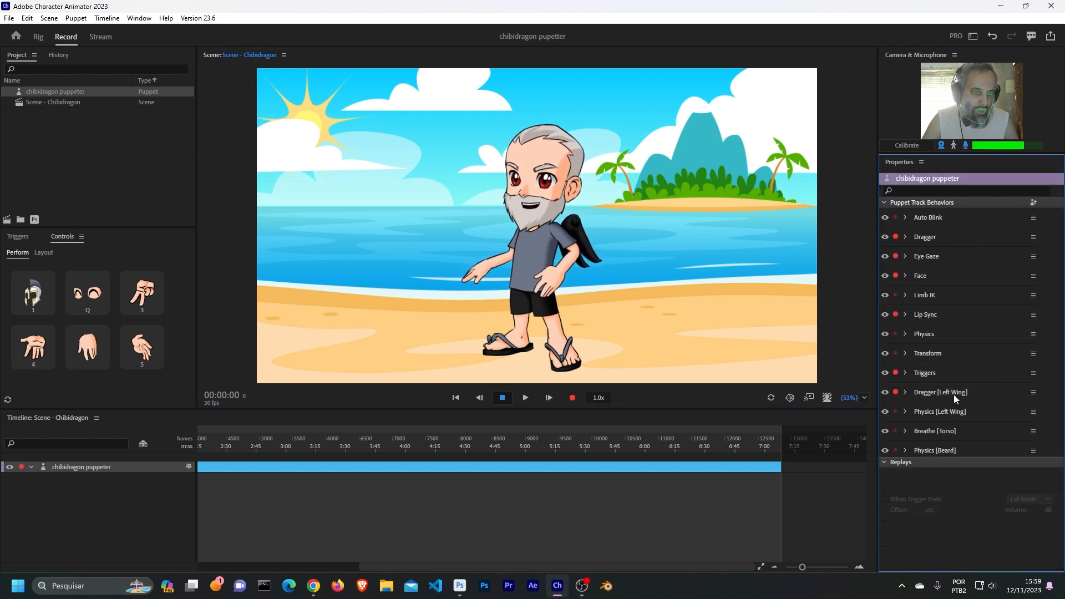
left_click(907, 393)
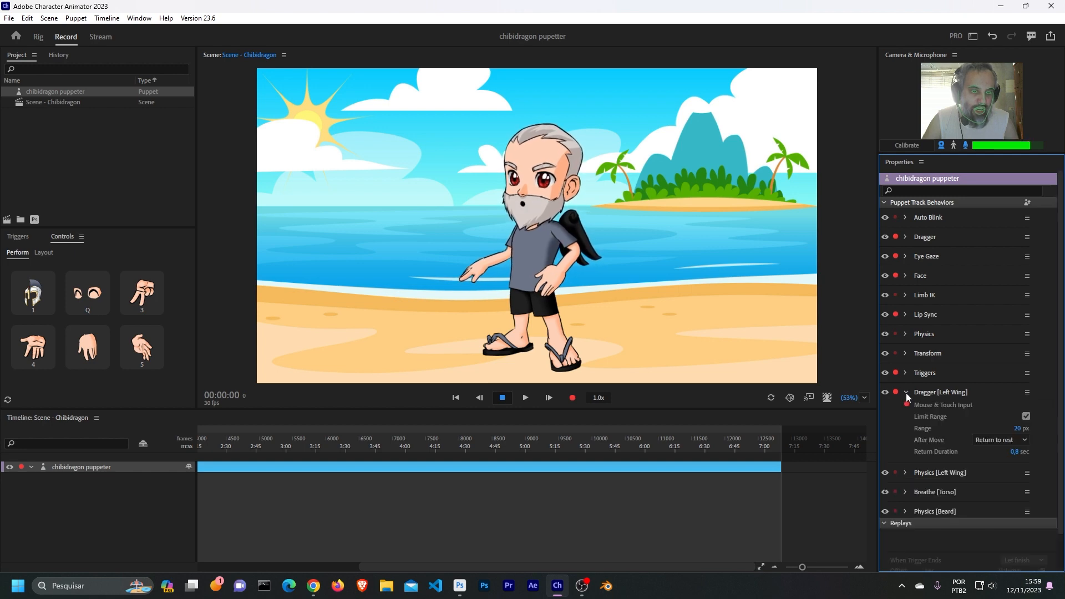
left_click_drag(567, 218, 664, 208)
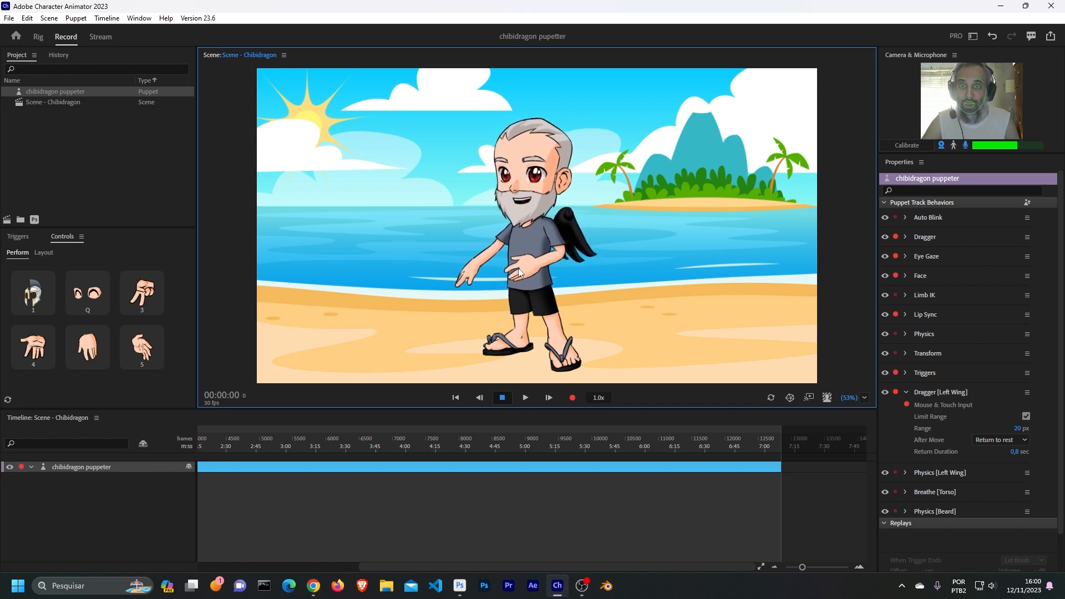
- Move the puppet's left hand to several poses and check the After Move options of the main Dragger behavior
left_click_drag(527, 269, 419, 217)
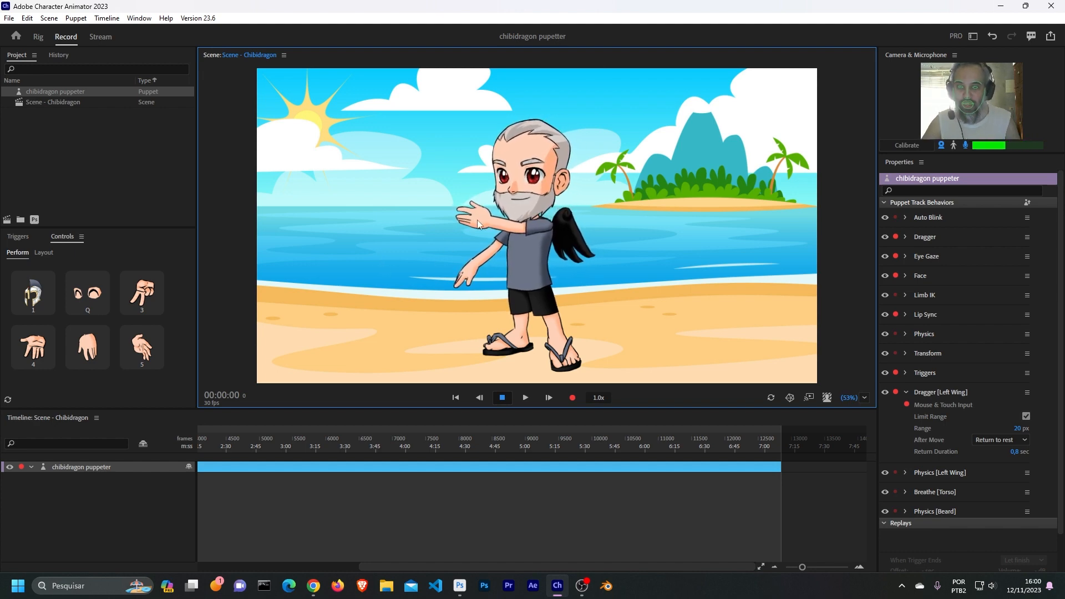
left_click_drag(477, 220, 546, 290)
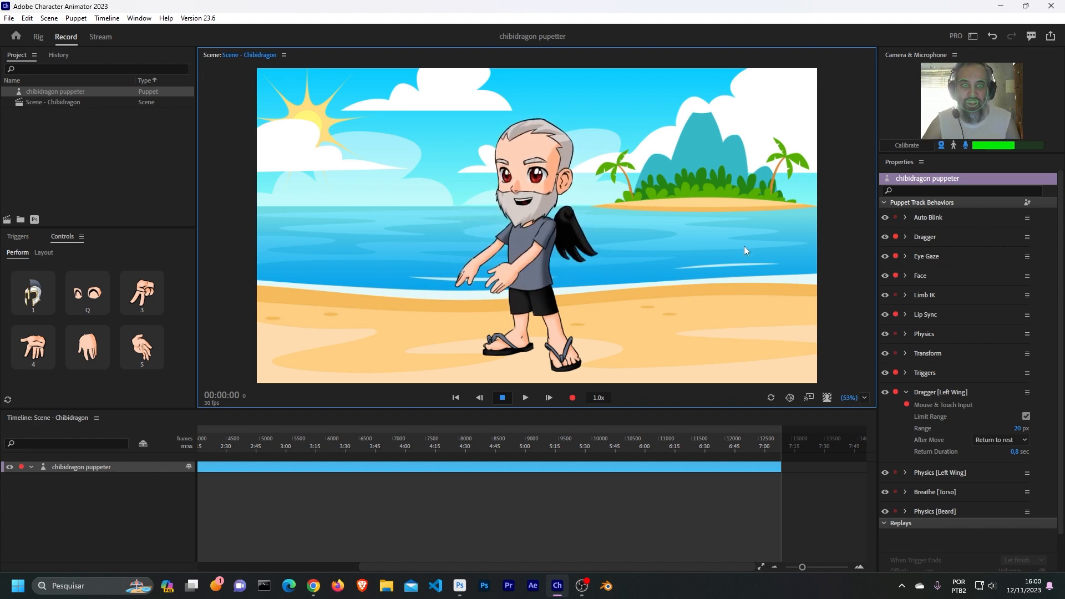
left_click(906, 237)
left_click(998, 284)
left_click(989, 286)
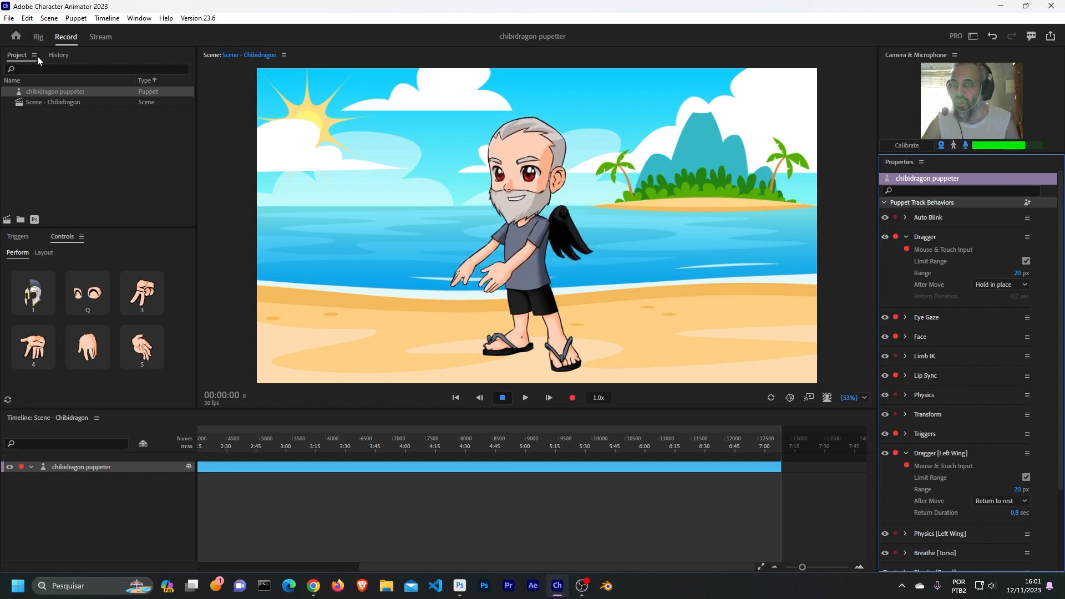
- Inspect the Left Arm and Left Wing handles in the Rig workspace, and test the wing's movement in the scene
left_click(38, 37)
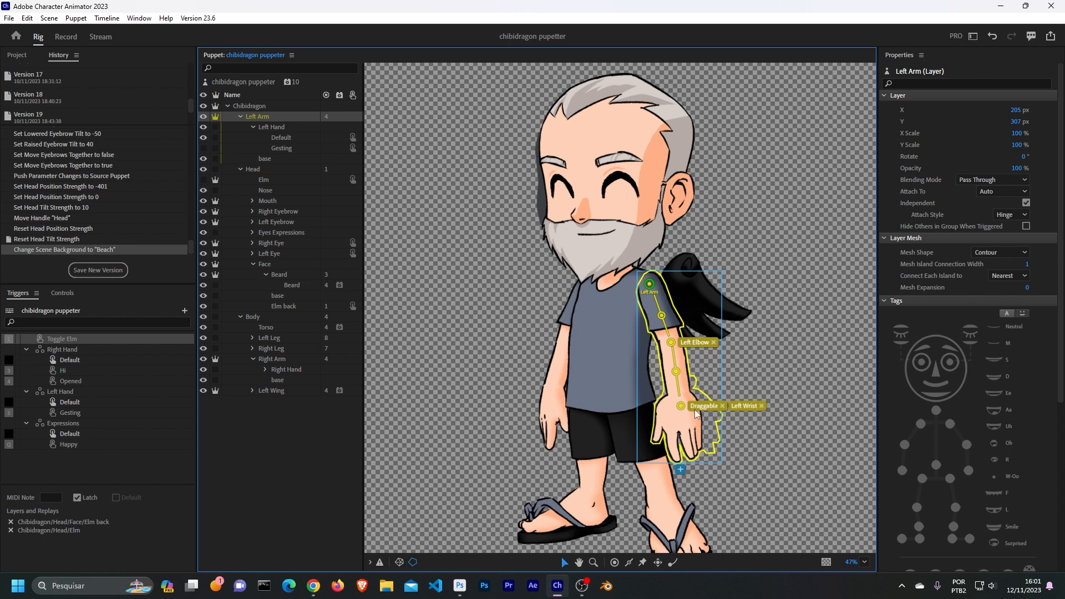
left_click(684, 285)
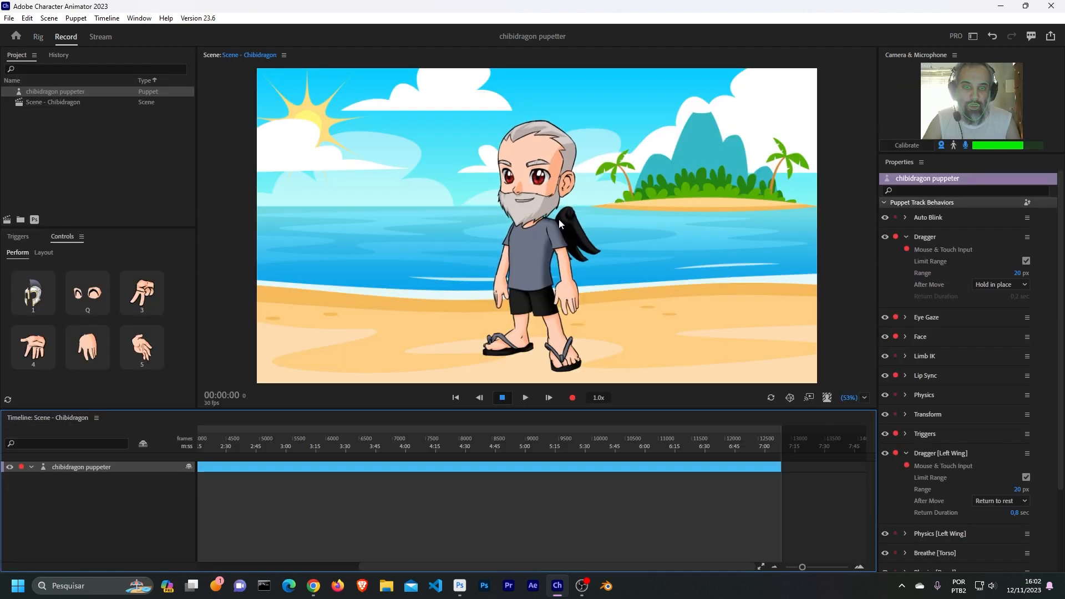
mouse_move(619, 235)
left_mouse_down()
mouse_move(678, 194)
mouse_move(614, 214)
mouse_move(694, 194)
mouse_move(663, 180)
left_mouse_up()
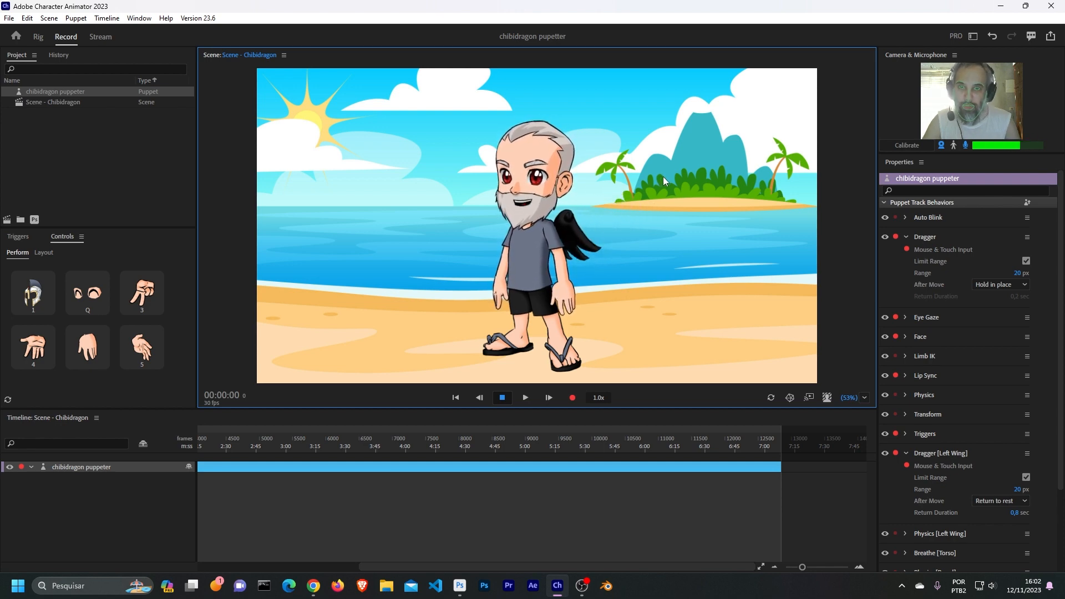
- Review the behaviors available for the Left Wing layer in the rig and its Dragger's After Move option, Return to rest
left_click(38, 37)
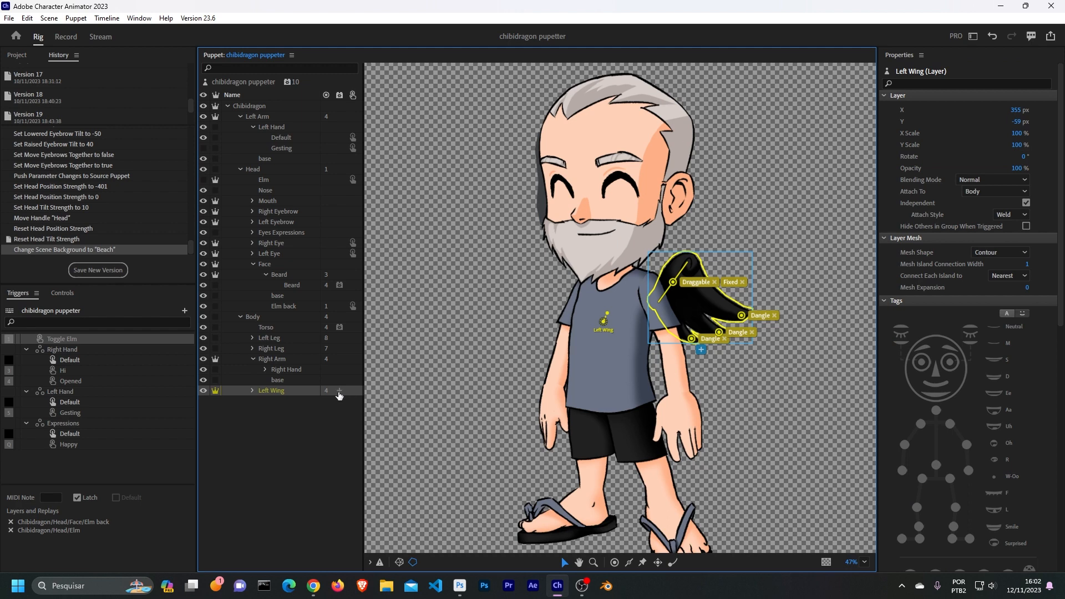
left_click(340, 392)
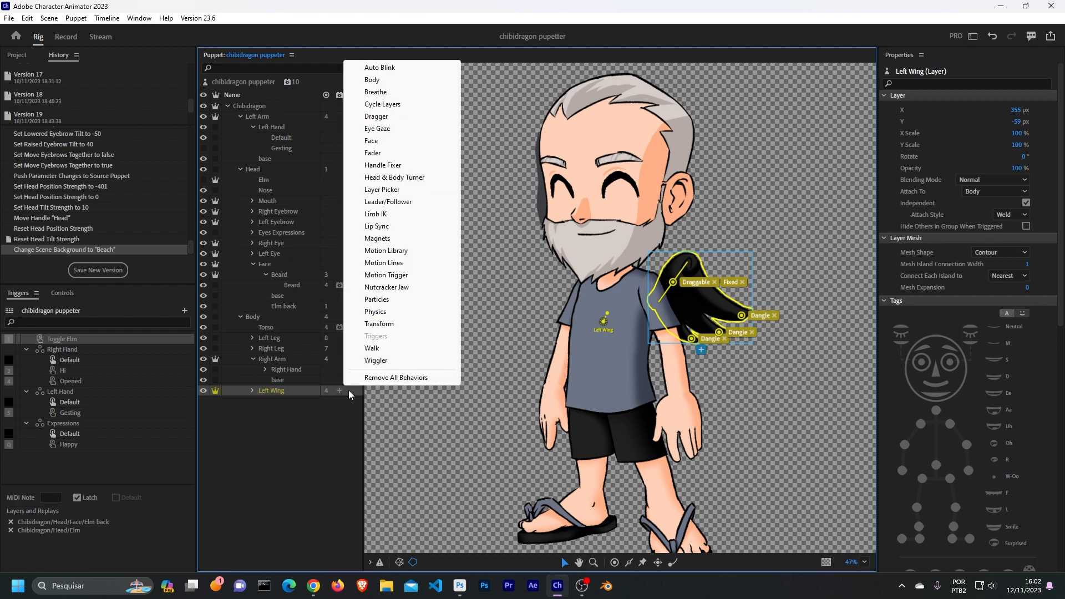
left_click(967, 359)
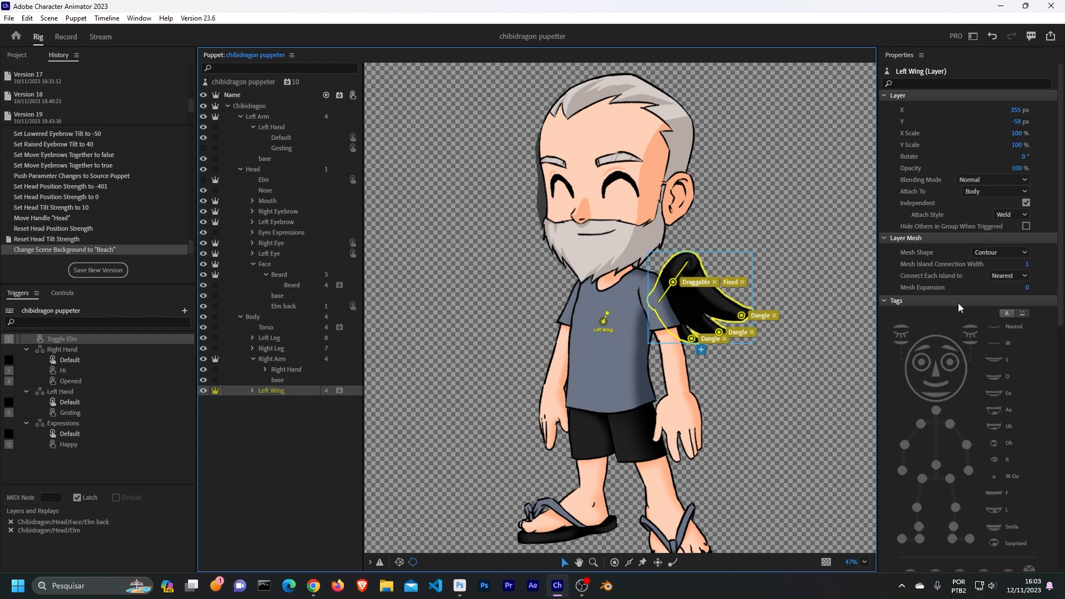
scroll(965, 316, "down", 10)
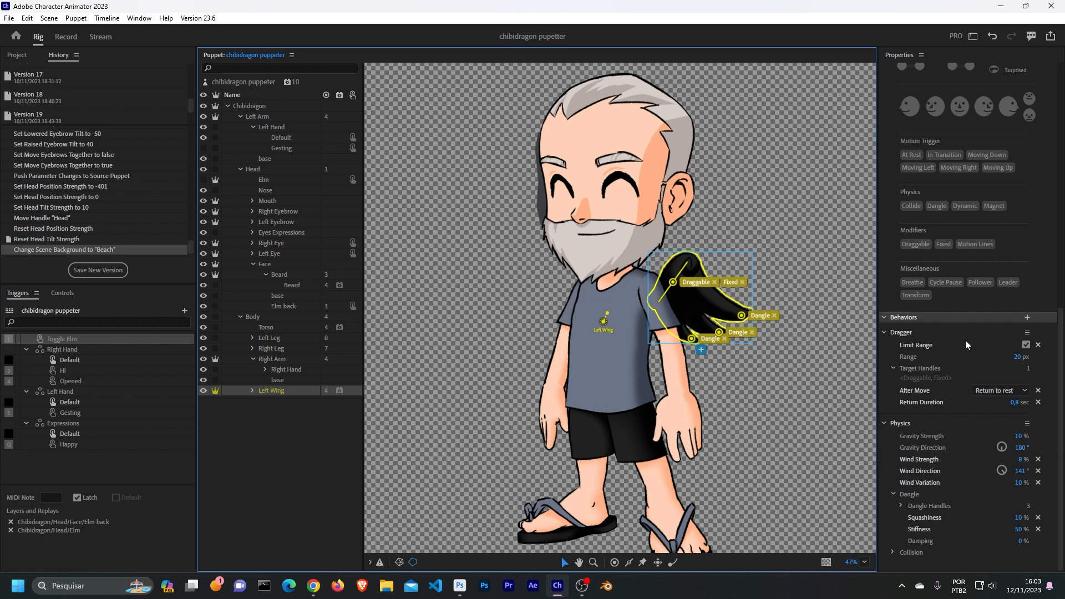
left_click(1022, 391)
left_click(991, 403)
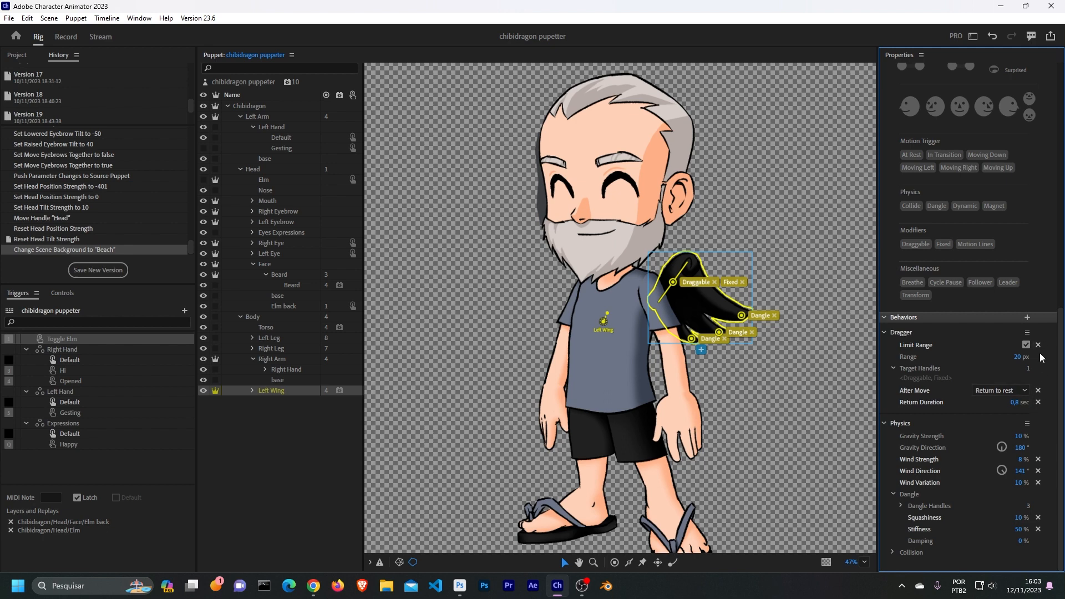
- Enlarge the puppet in the scene by setting its Transform Scale to 155%
key("ctrl+2")
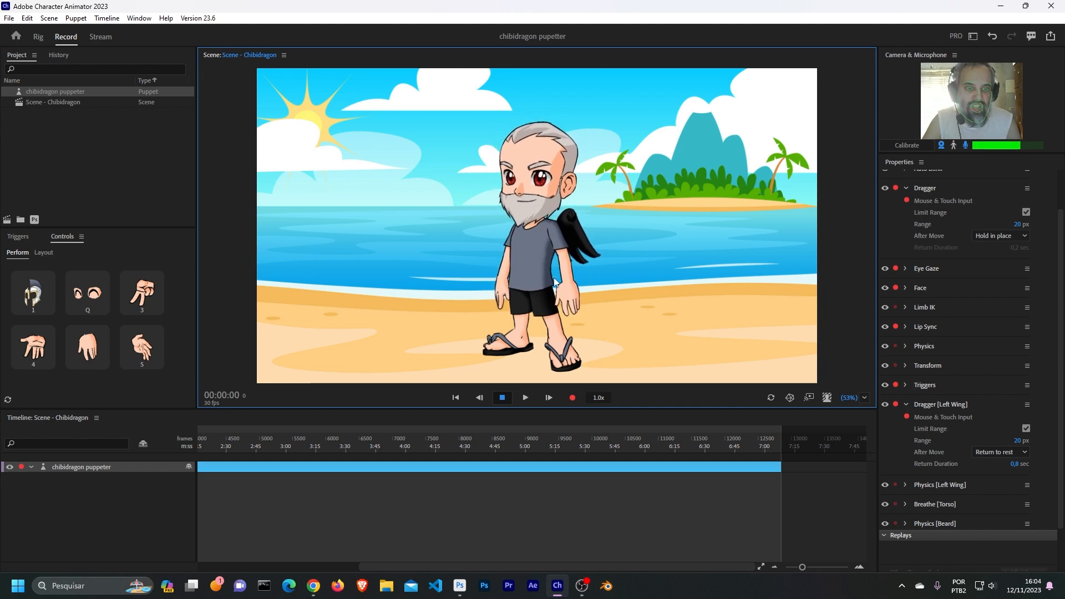
left_click(905, 366)
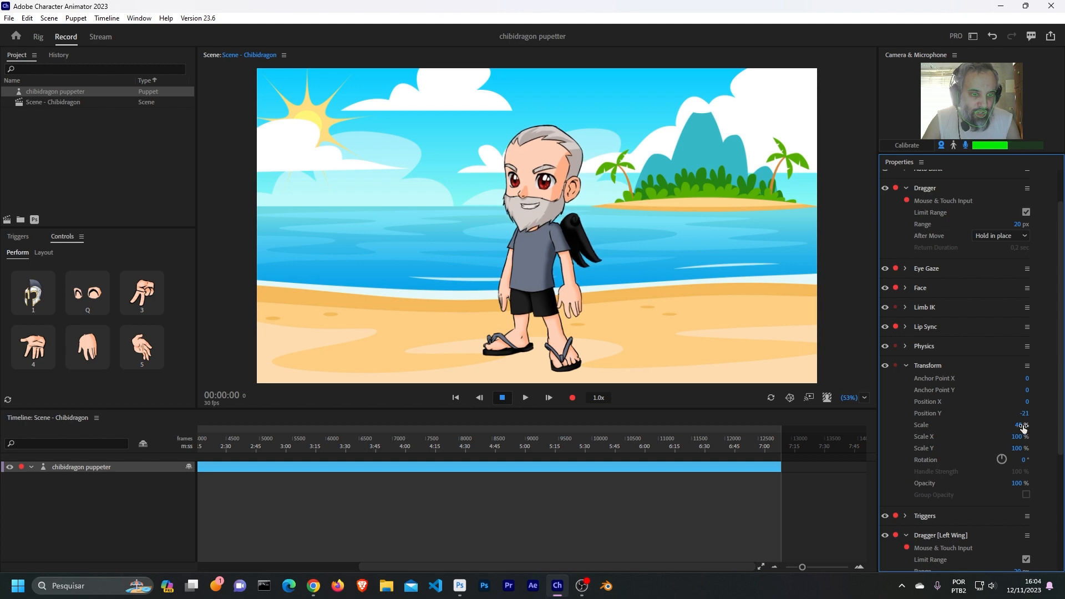
left_click_drag(1019, 425, 1064, 427)
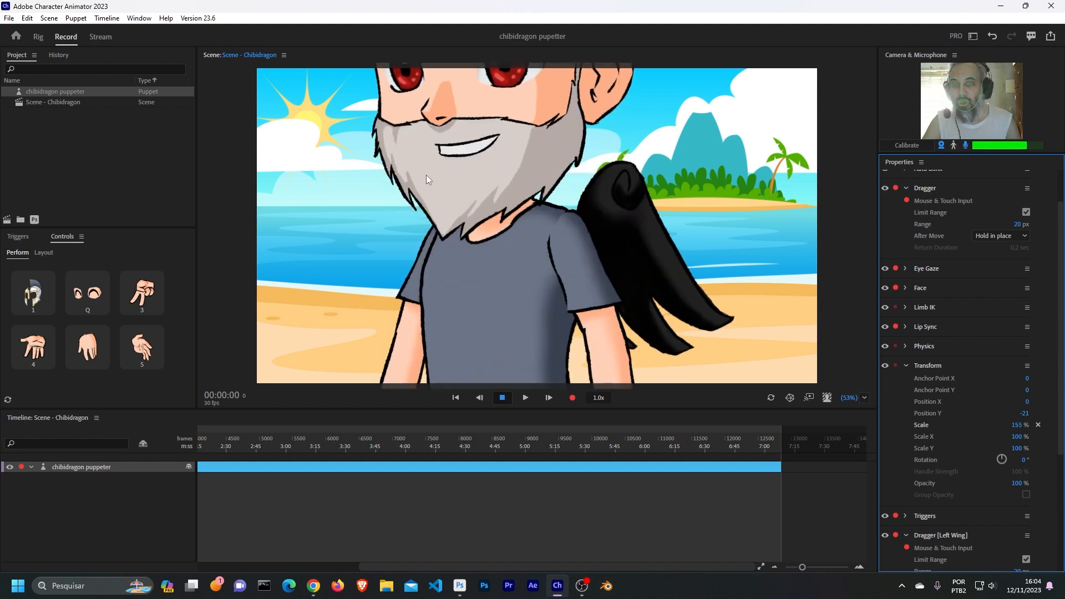
- Examine the Fixed, Dangle and Jaw handles on the Beard group and its nested Beard layer in the rig
left_click(37, 41)
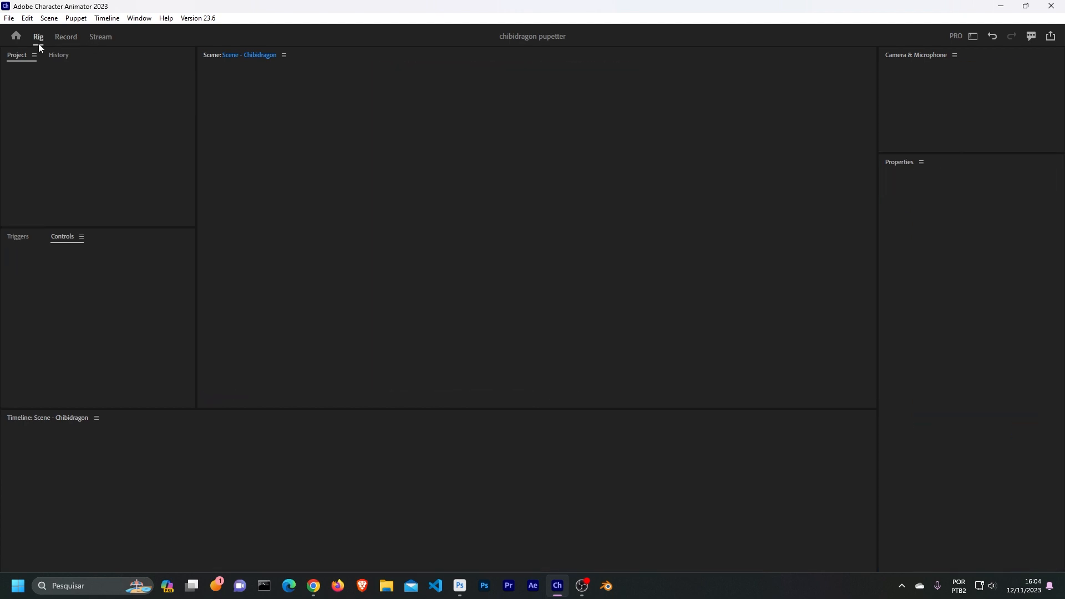
left_click(597, 236)
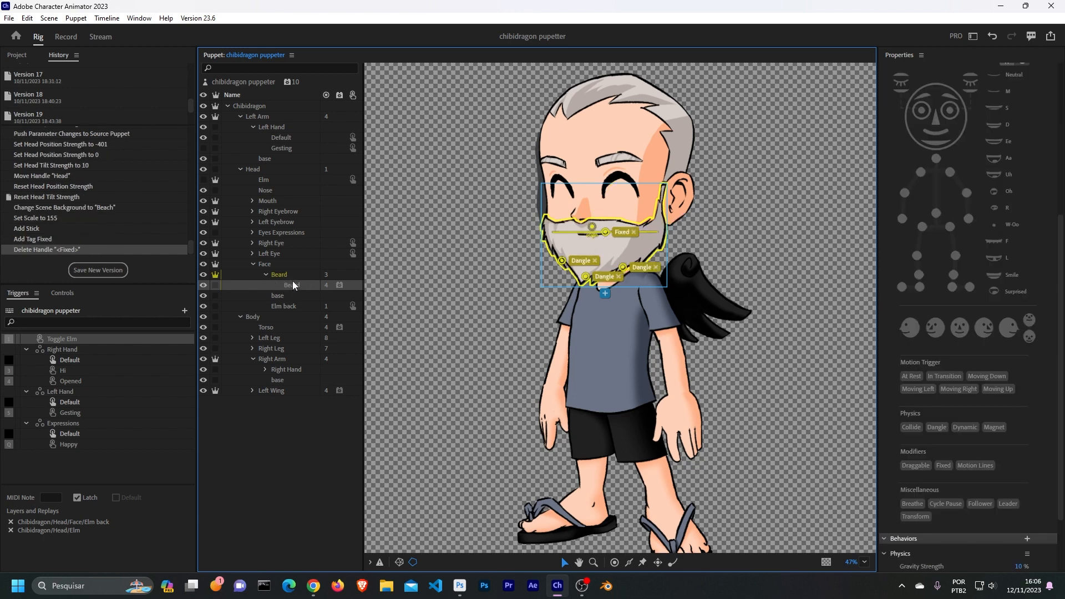
left_click(292, 274)
left_click(306, 285)
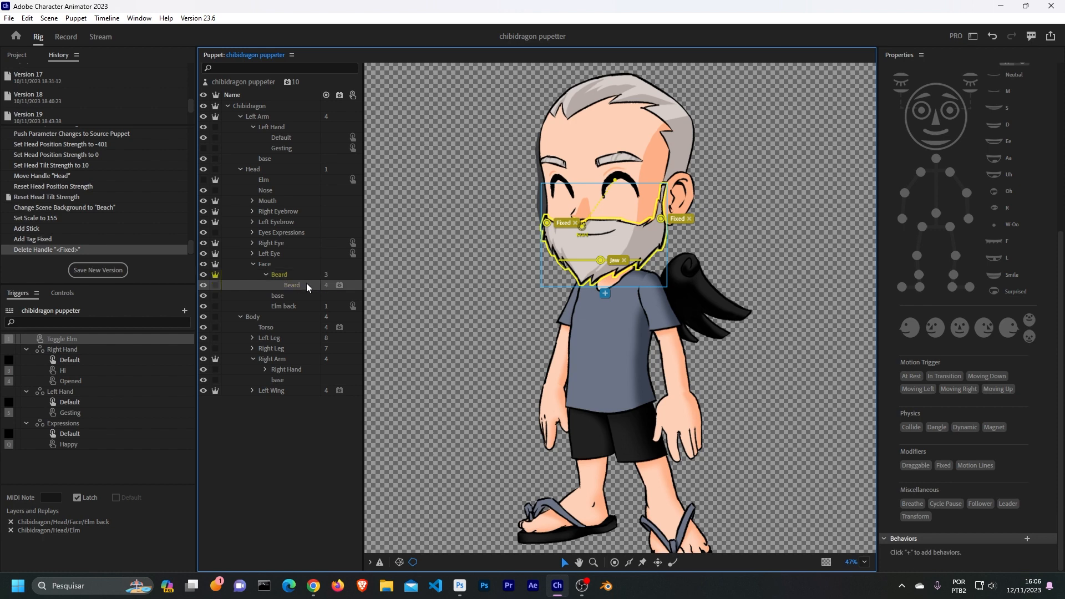
left_click(293, 273)
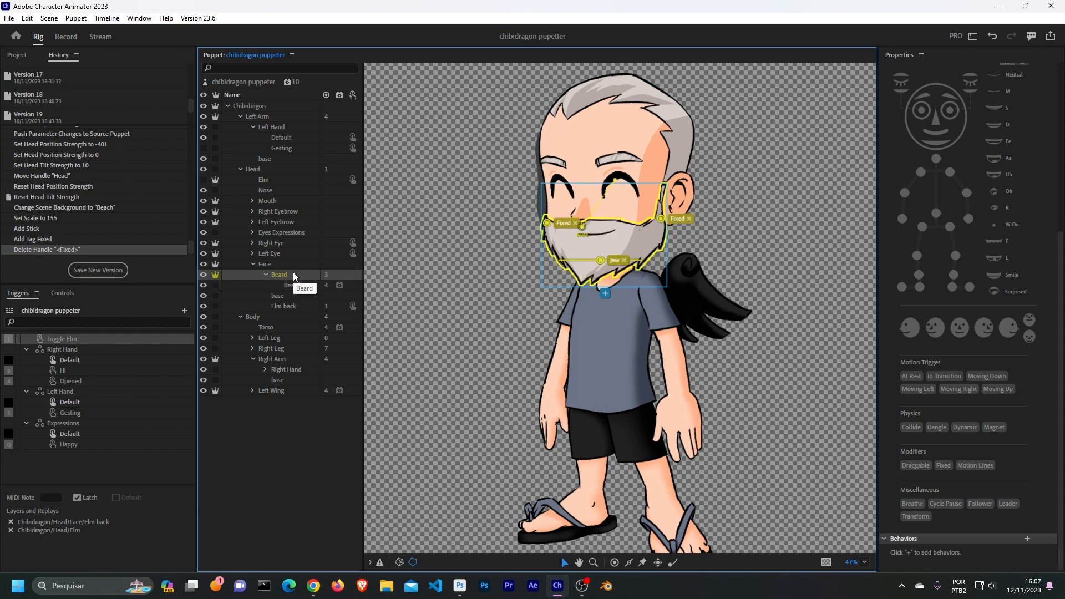
left_click(605, 267)
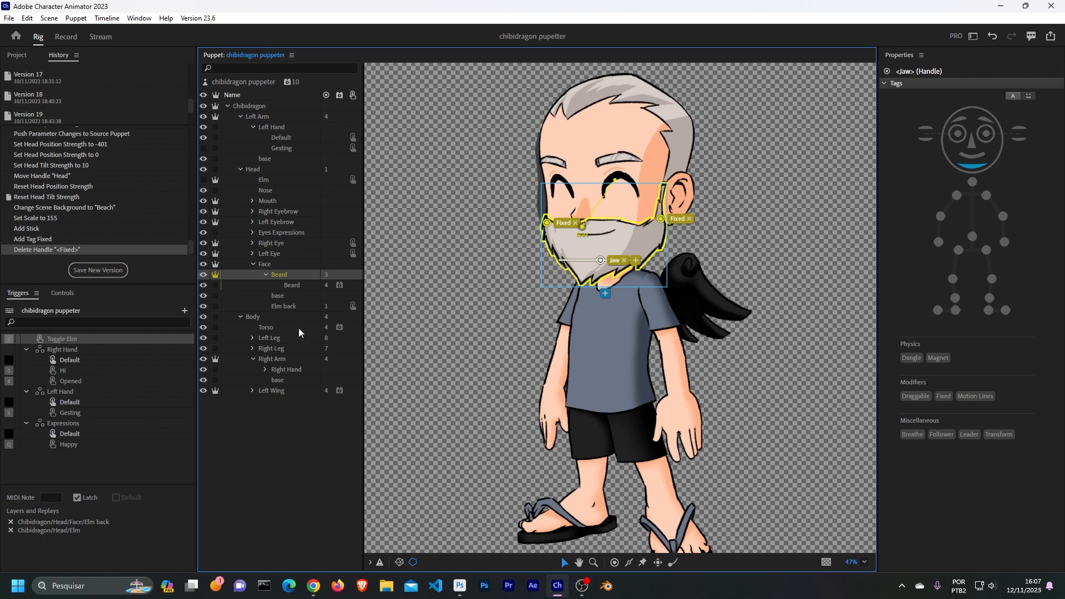
left_click(288, 481)
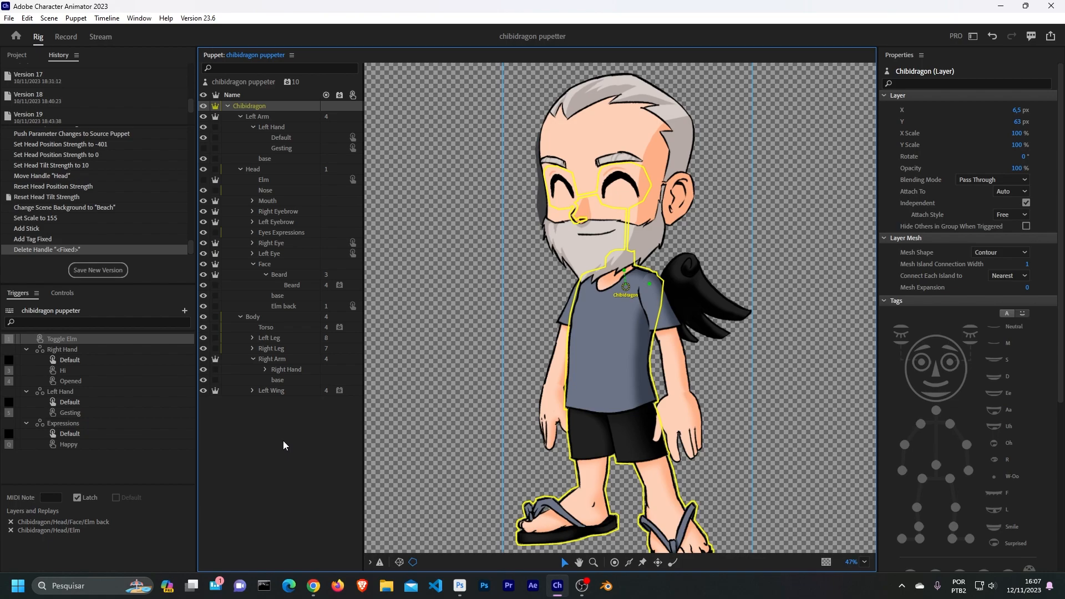
- Set the puppet's Transform Scale to 45% in the scene and move its left hand to test the arm
left_click(66, 37)
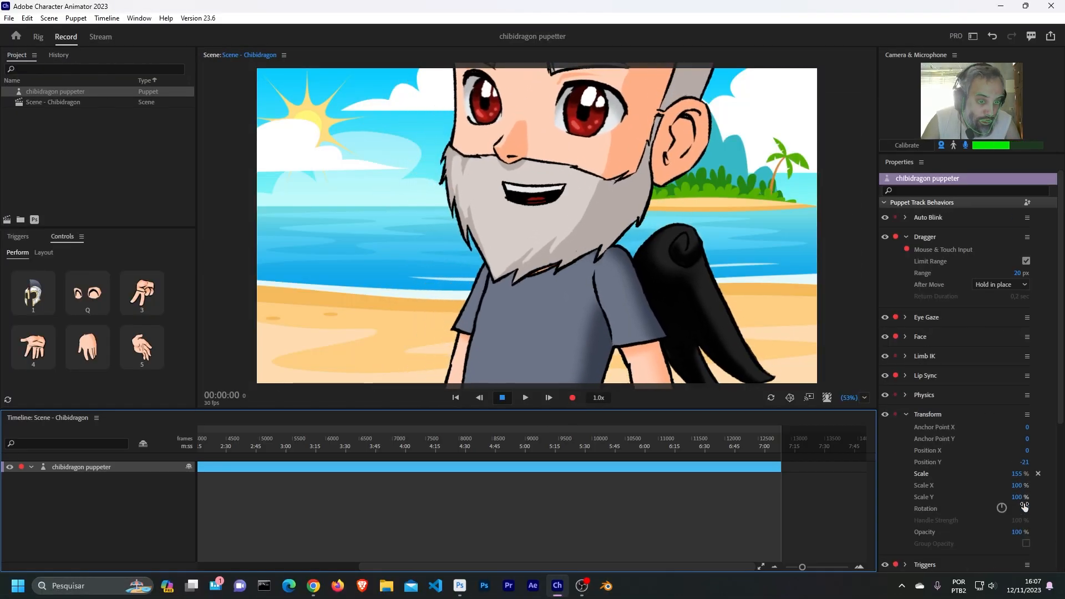
left_click_drag(1020, 476, 962, 480)
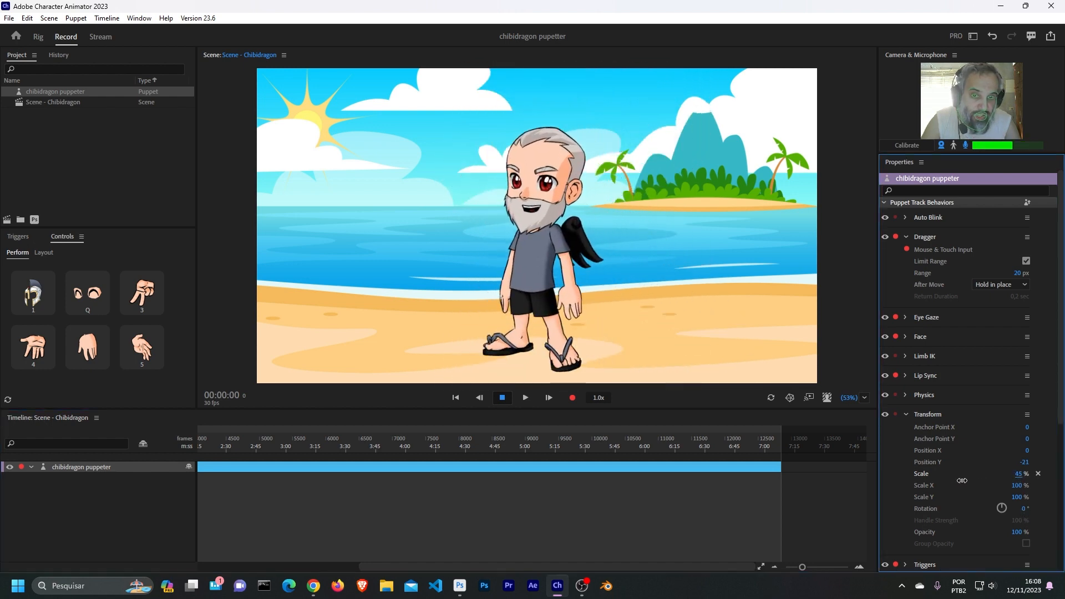
left_click(556, 300)
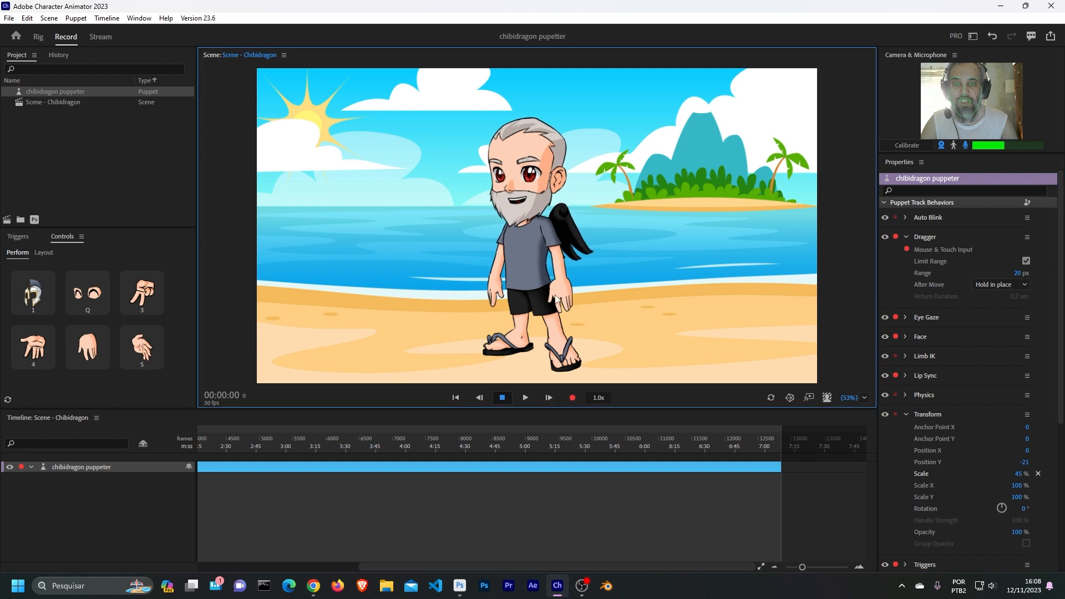
left_click_drag(556, 299, 467, 271)
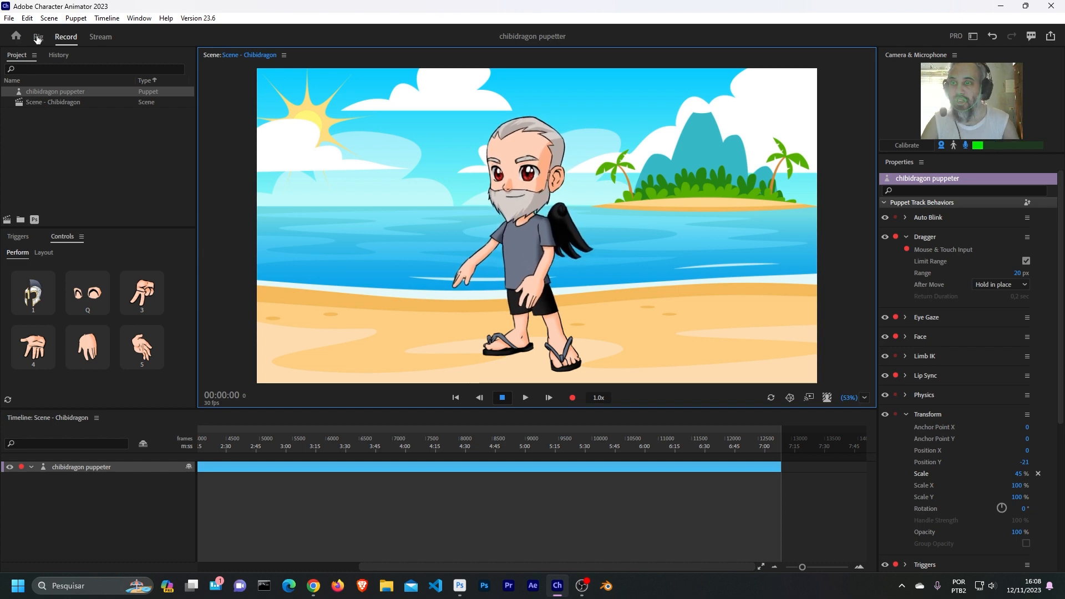
- Show the puppet's Limb IK behavior settings in the Rig workspace
left_click(38, 37)
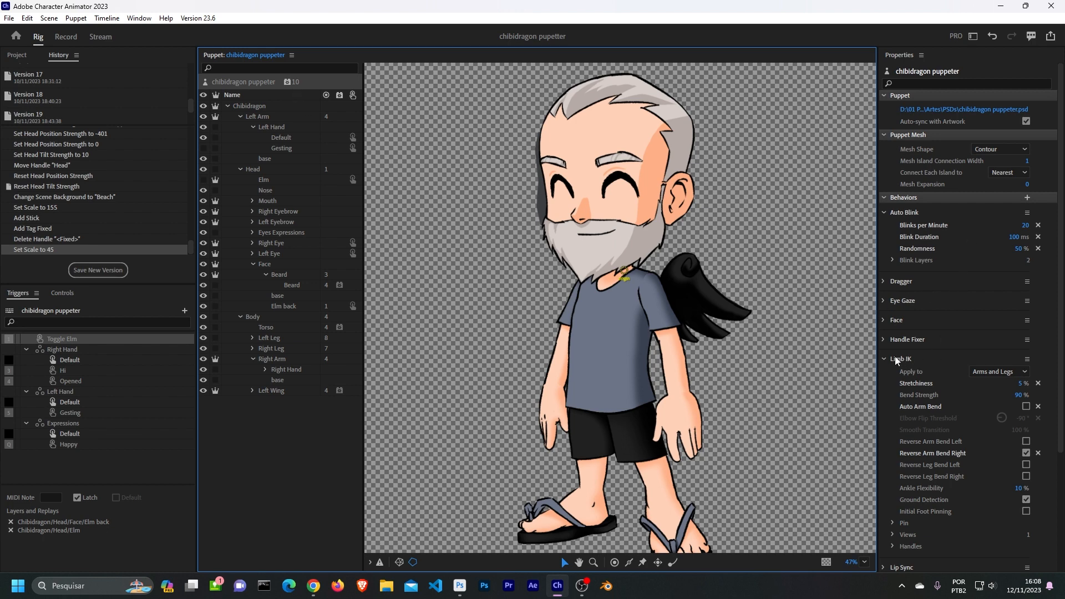
left_click(886, 360)
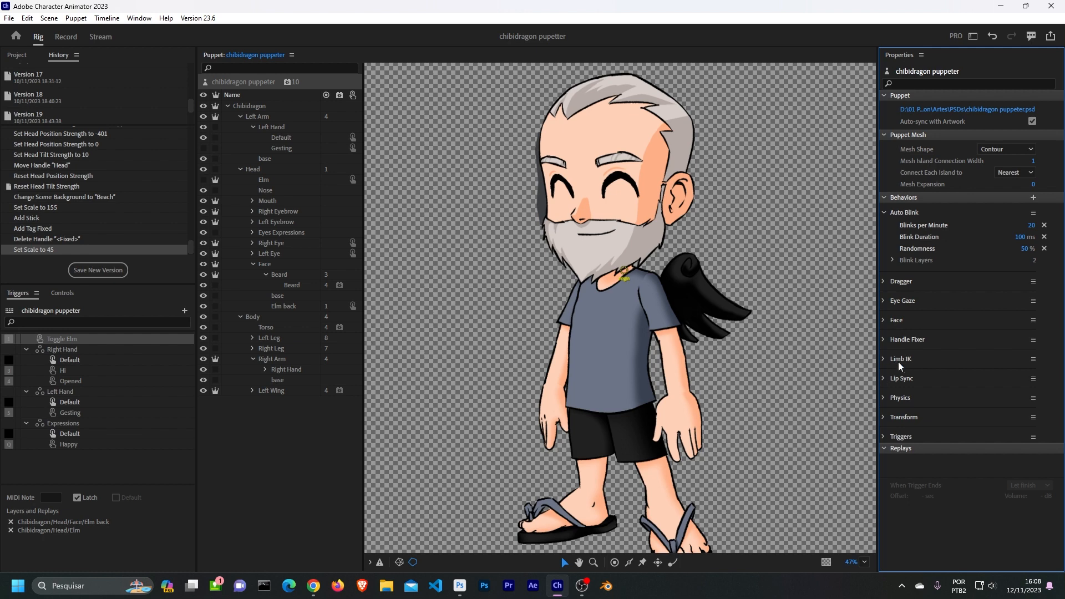
left_click(885, 359)
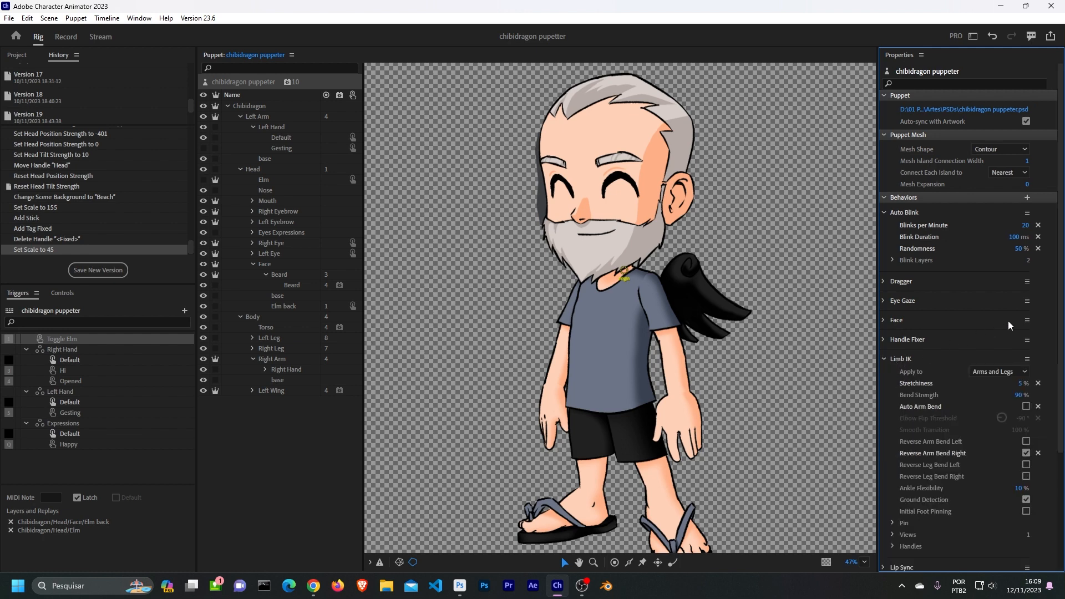
- Review the Limb IK settings and the behaviors listed below them in the puppet's rig properties
left_click_drag(1061, 287, 1061, 327)
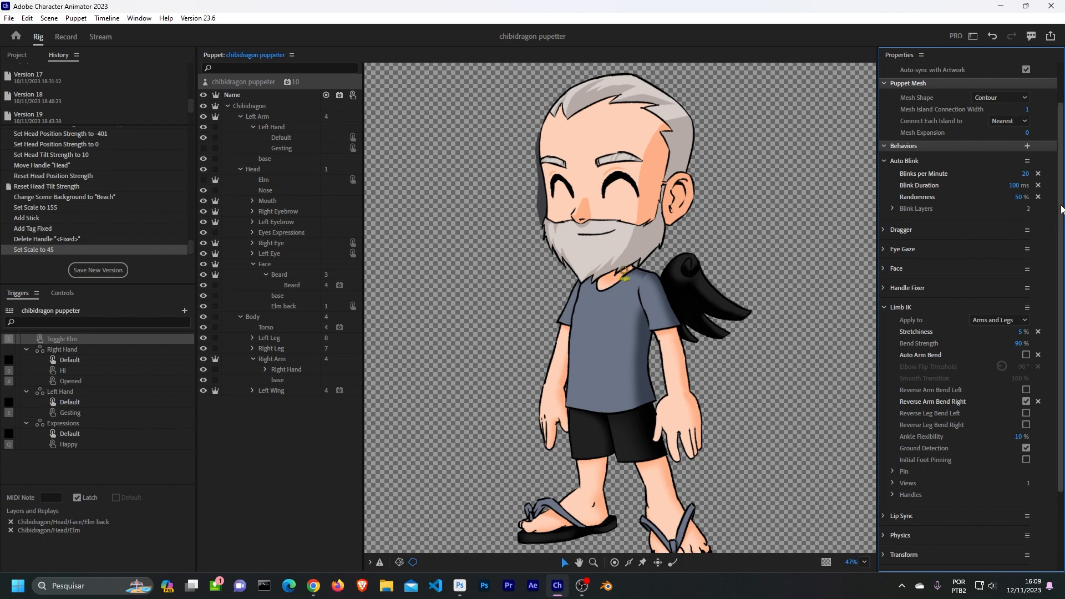
scroll(1055, 212, "down", 1)
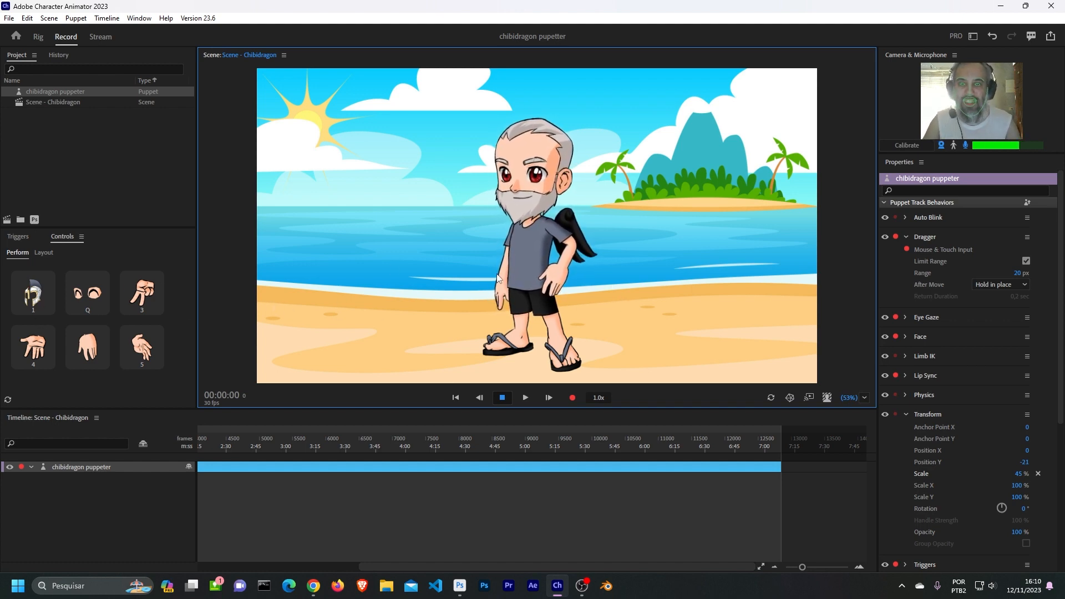
- Test the Toggle Elm trigger by switching the puppet's helmet on and off in the recording scene
key("1")
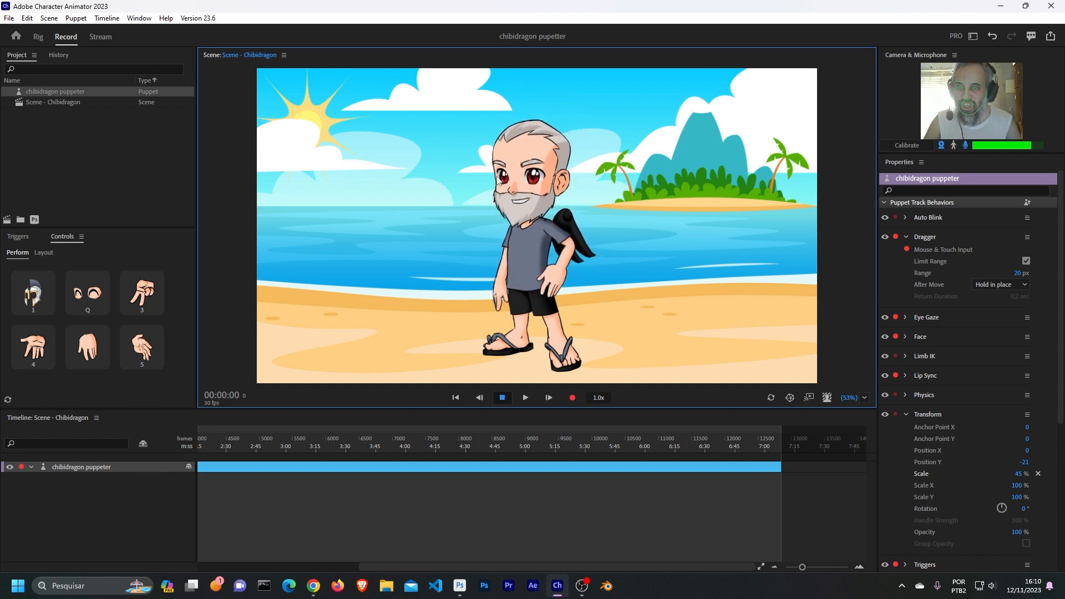
key("1")
key("1")
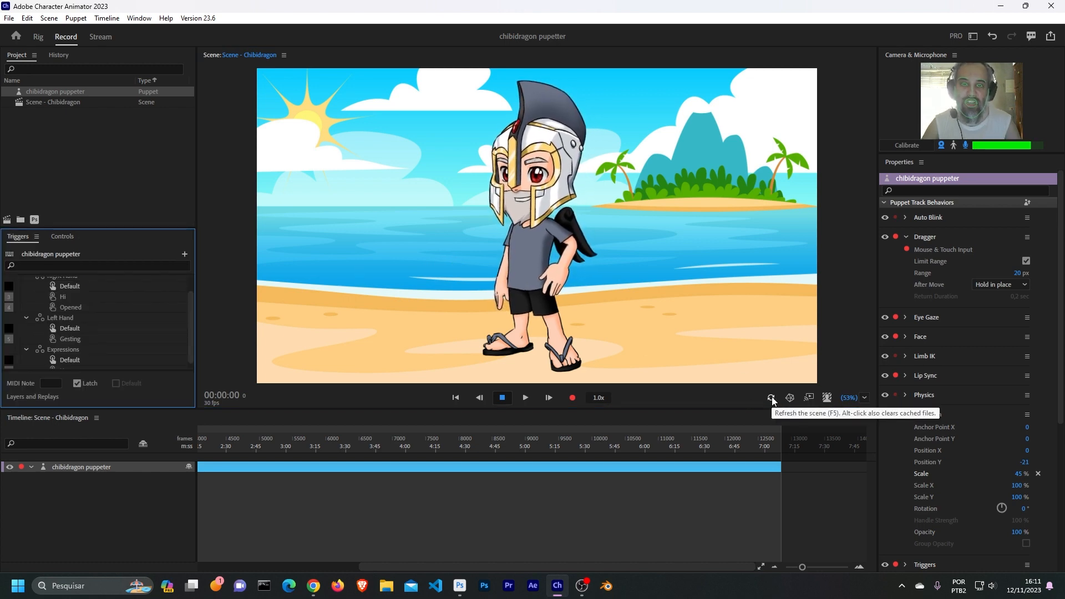
- Refresh the scene and activate the Toggle Elm trigger so the puppet wears its helmet
left_click(772, 398)
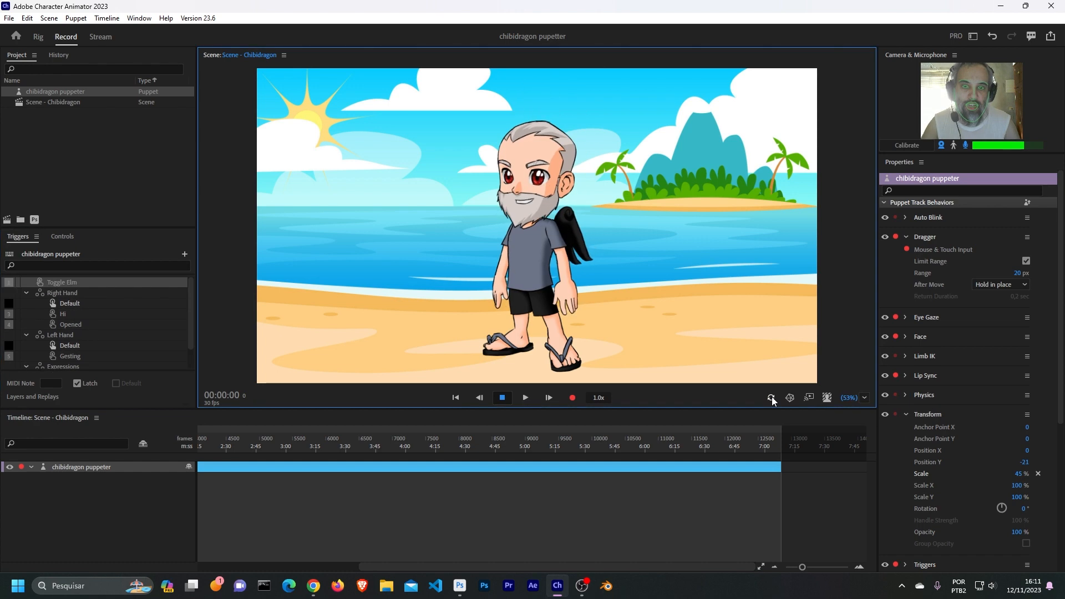
left_click(186, 318)
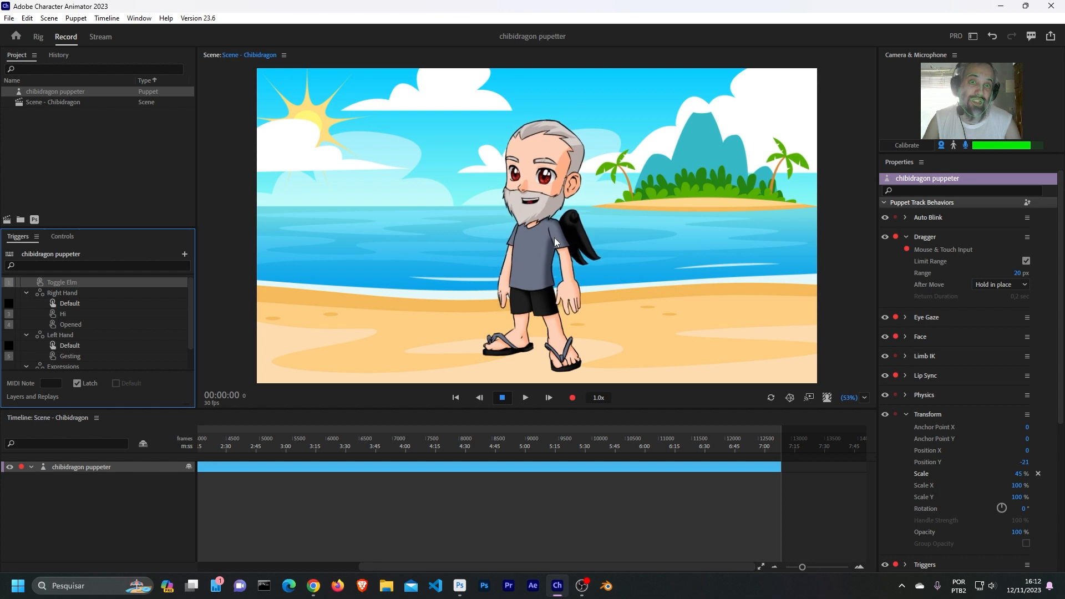
key("1")
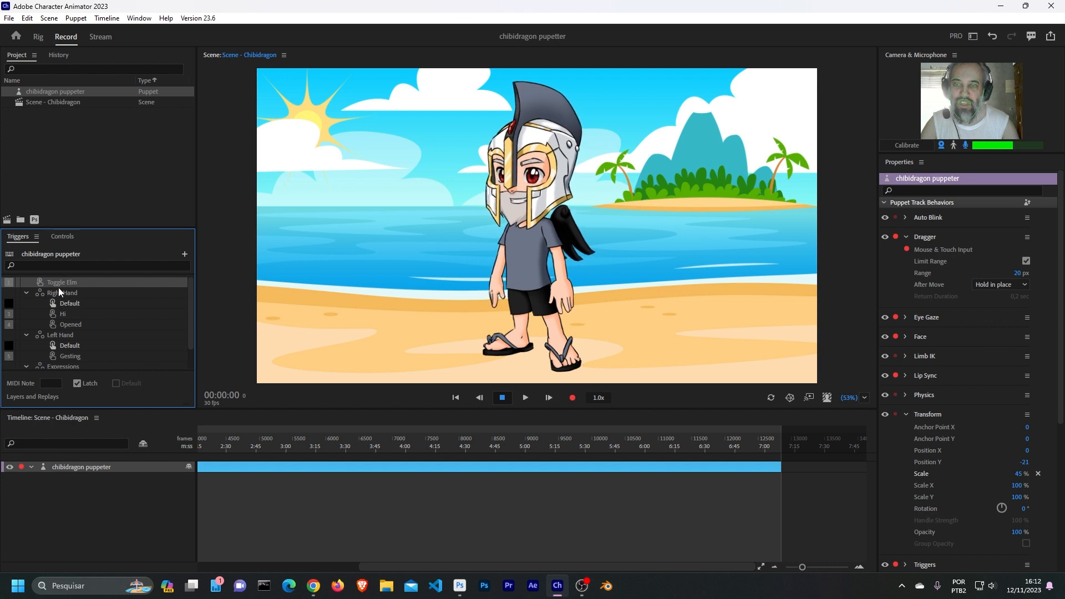
- Switch the puppet's right hand to the Hi pose and raise it beside the head in a wave
left_click(62, 236)
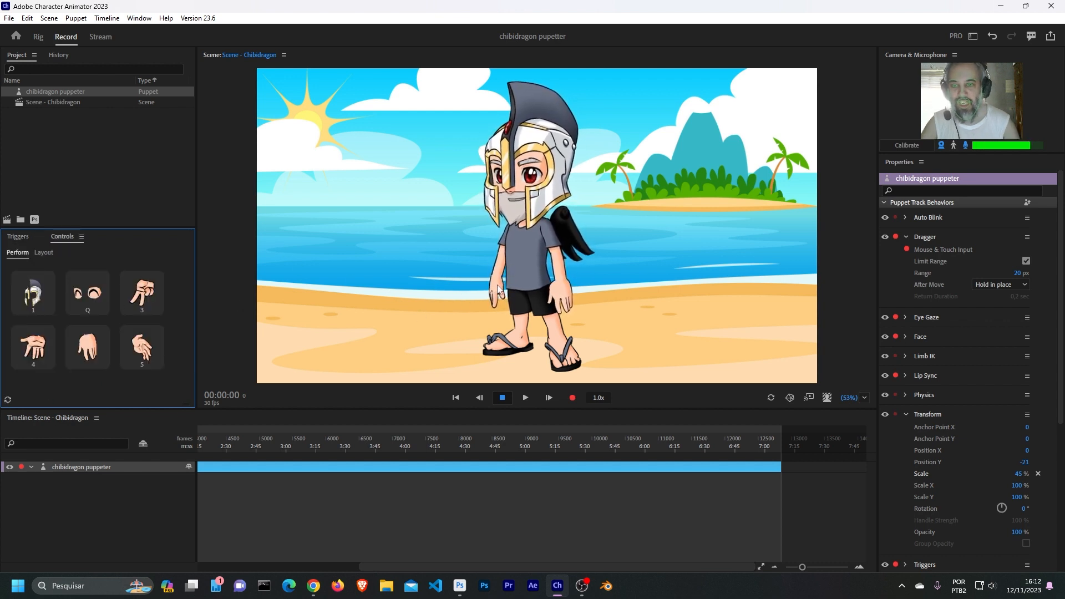
left_click(136, 305)
left_click(437, 205)
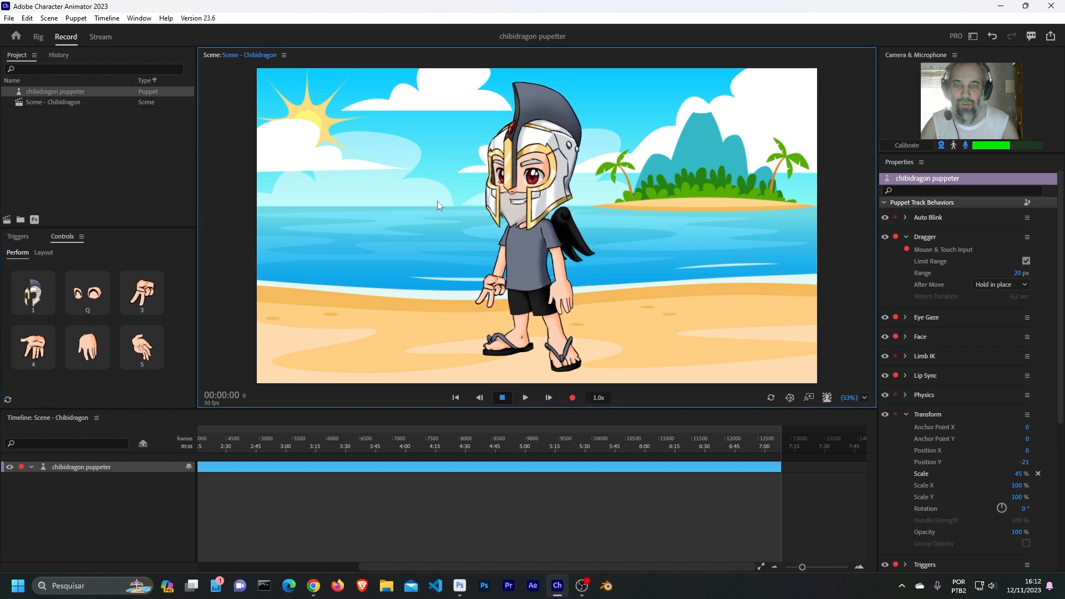
left_click_drag(437, 202, 464, 204)
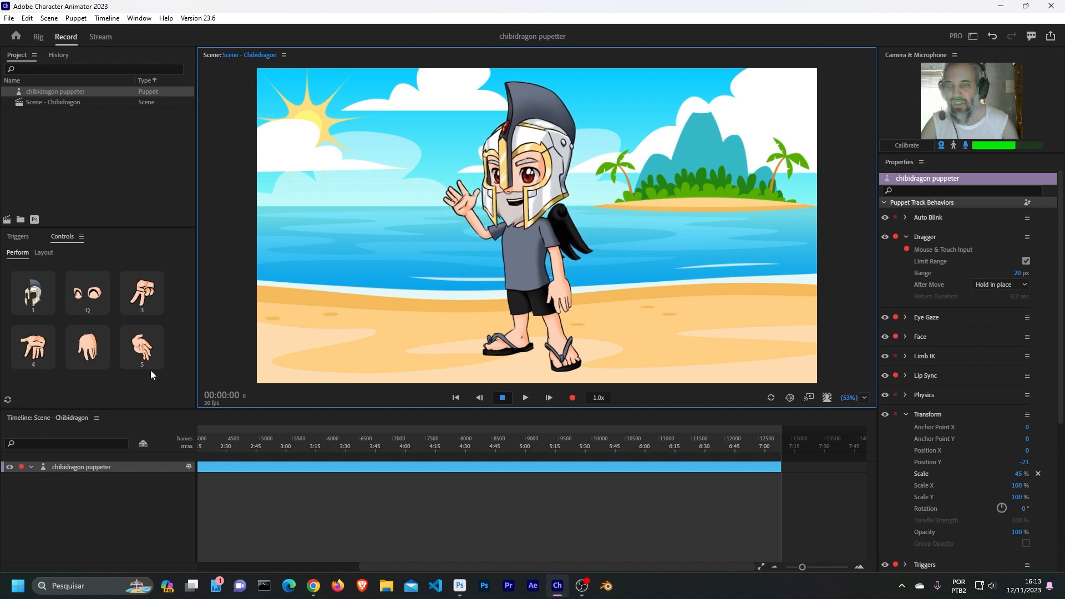
- Switch the puppet's left hand to the Gesting pose and move it in front of the torso
left_click(142, 358)
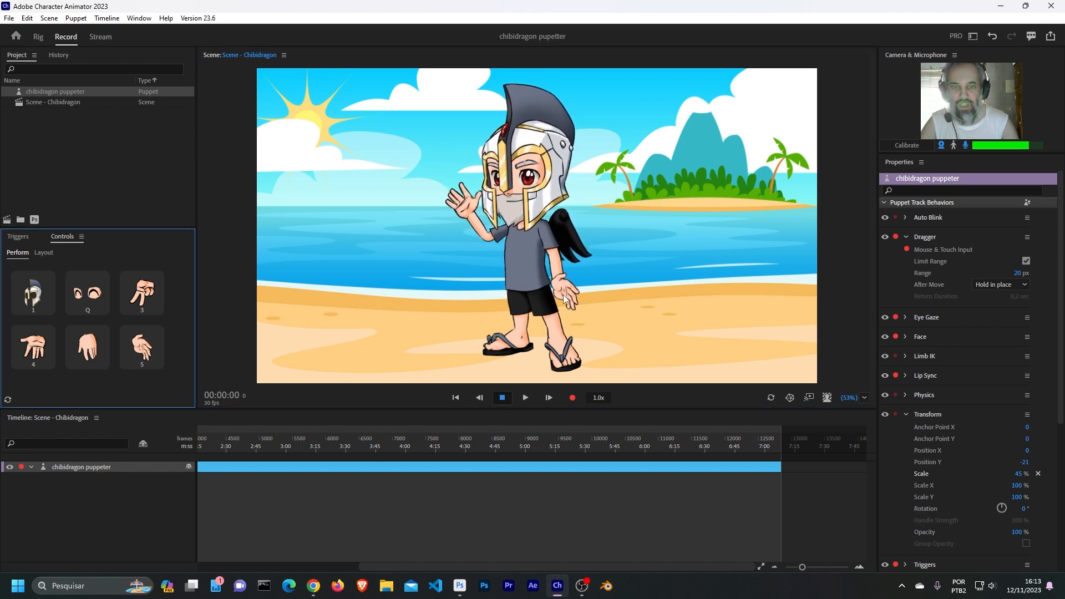
left_click_drag(564, 299, 516, 280)
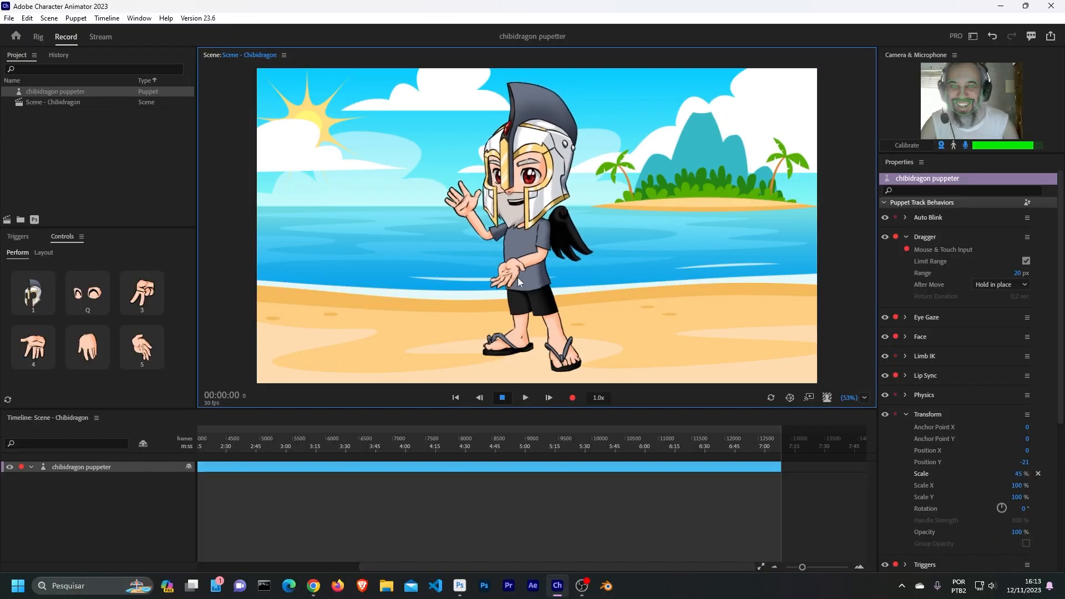
left_click_drag(519, 282, 548, 290)
- Lower the puppet's right hand to waist height and trigger the Happy expression
left_click_drag(466, 203, 474, 273)
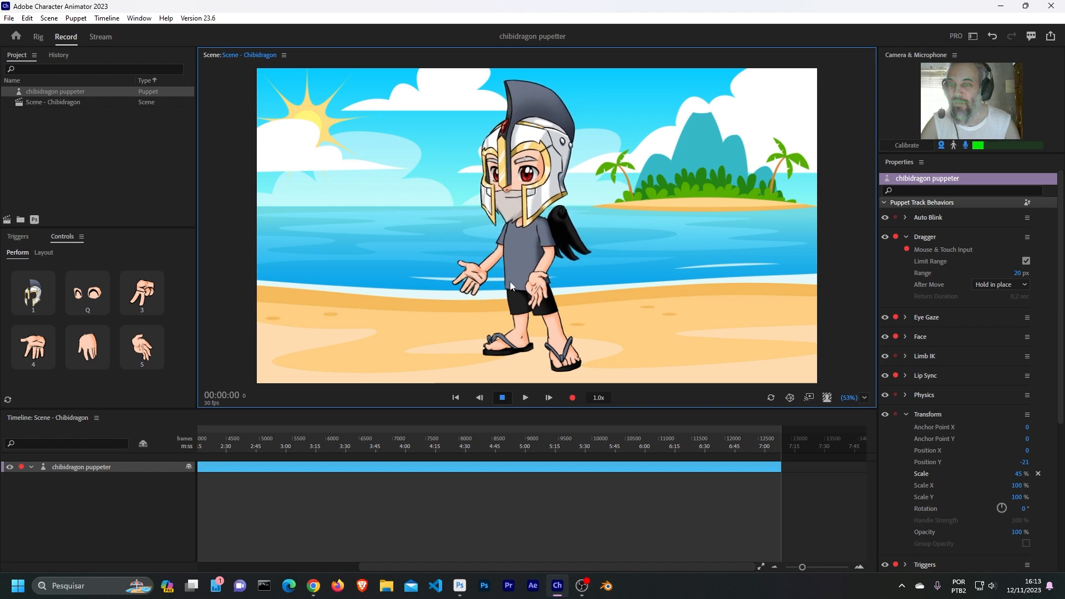
left_click(91, 299)
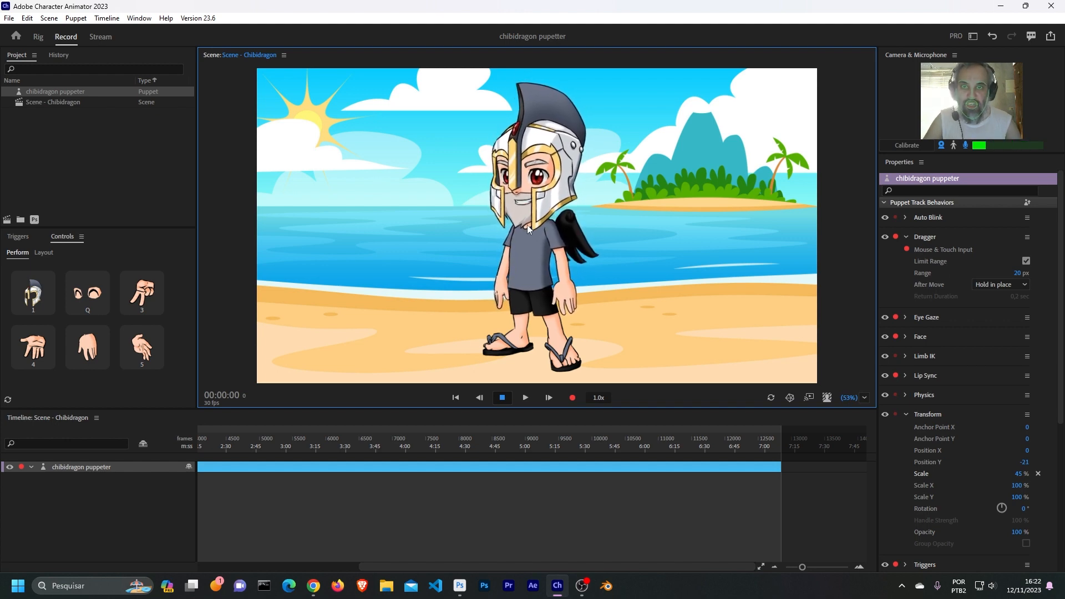
- Export the chibidragon puppet as "chibidragon puppeter v1.puppet" in the Character Animator Project folder
right_click(80, 96)
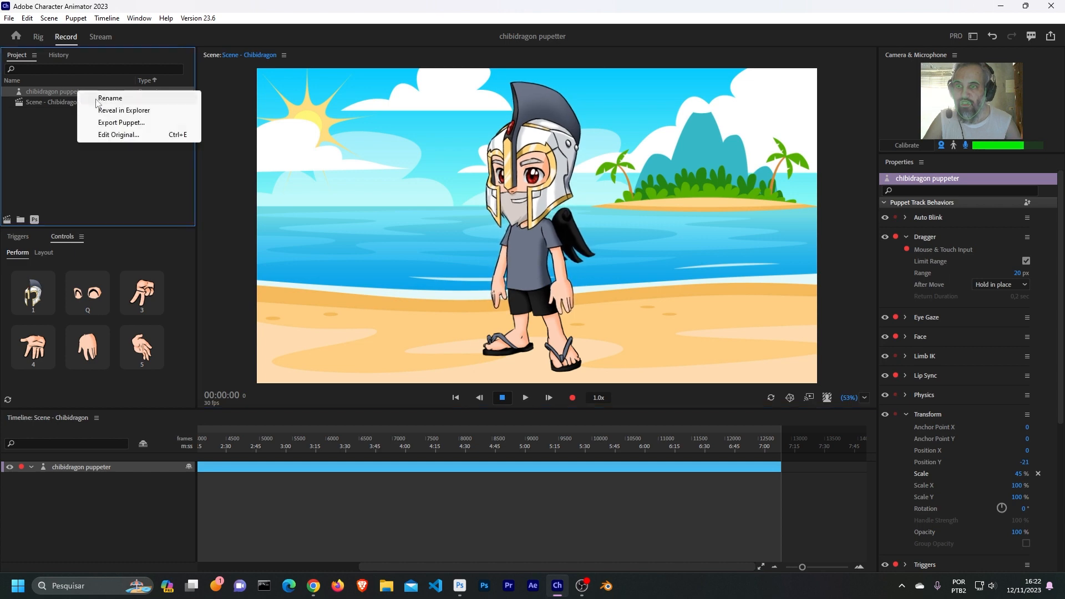
left_click(114, 123)
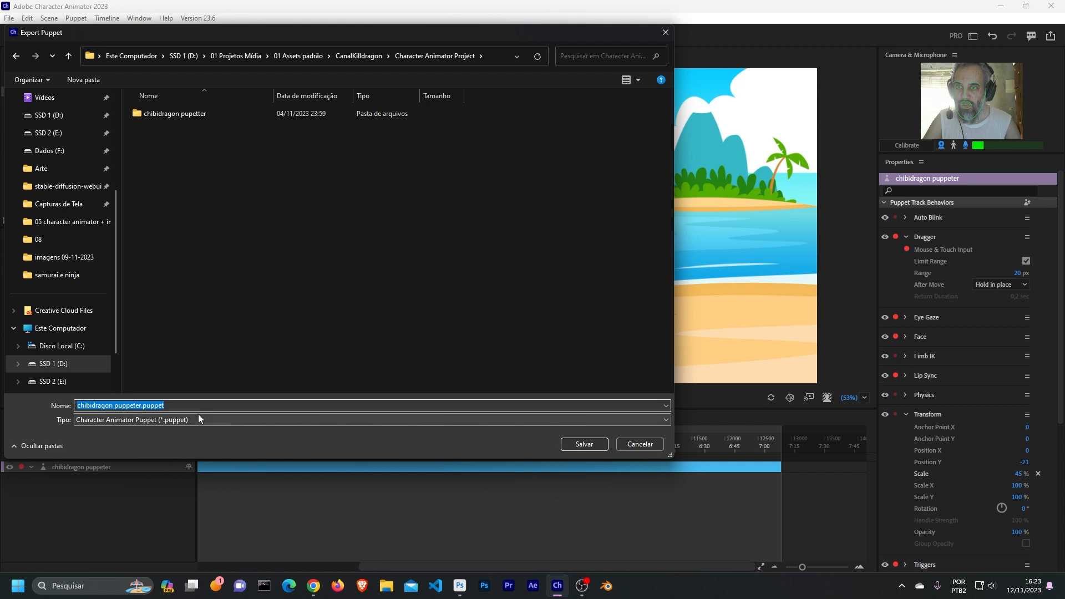
key("Left")
key("Left")
key("Left")
key("Left")
key("Left")
key("Left")
key("Left")
key("Left")
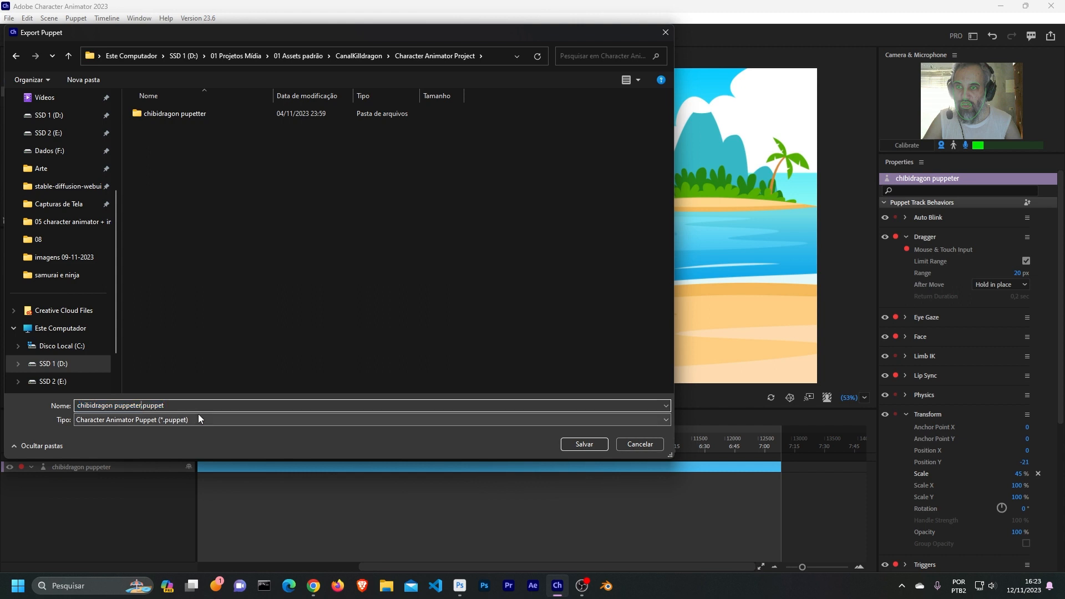
type("v1")
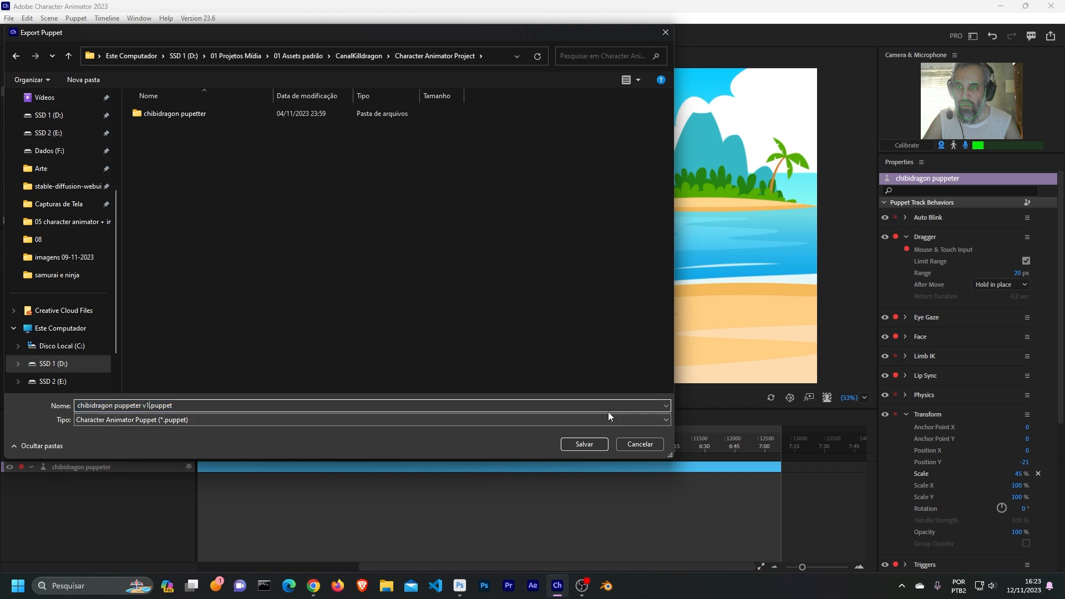
left_click(584, 444)
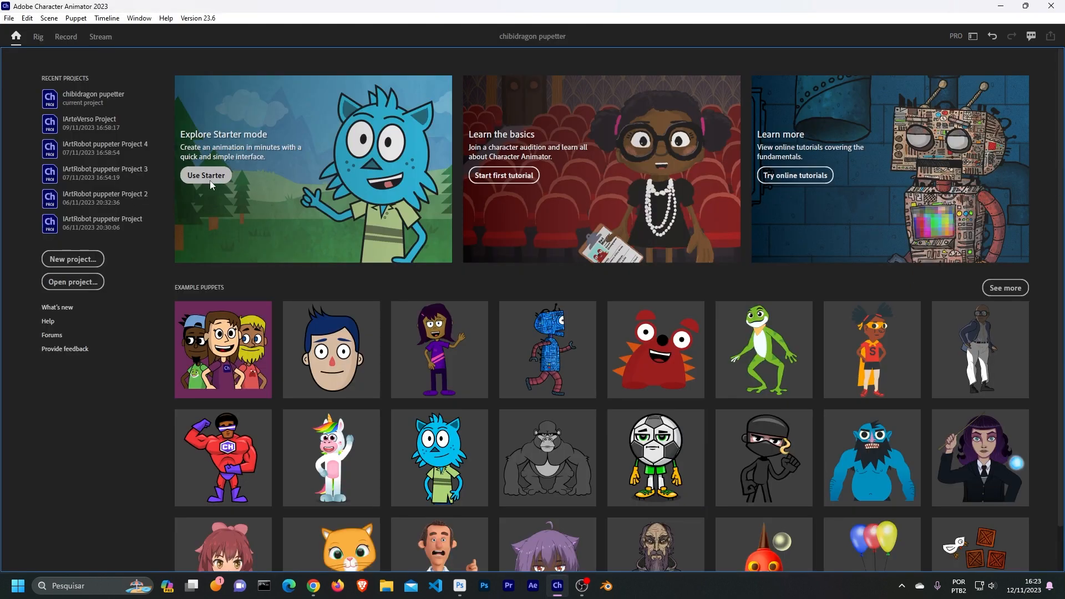
- Switch to Starter mode and look through the example puppets offered there
left_click(211, 181)
scroll(294, 292, "down", 5)
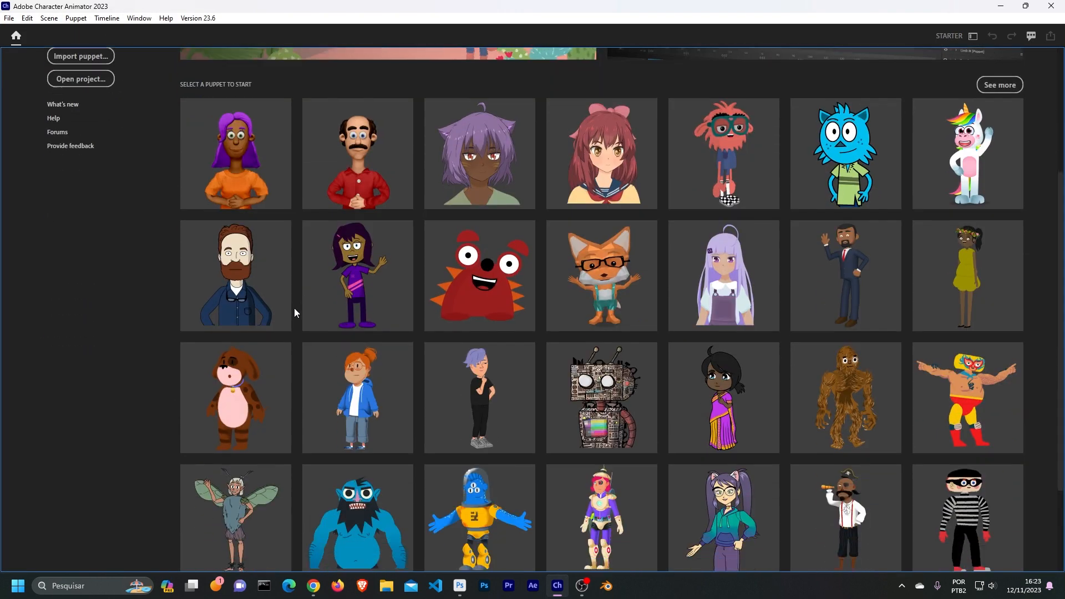
scroll(294, 309, "down", 1)
scroll(647, 367, "down", 1)
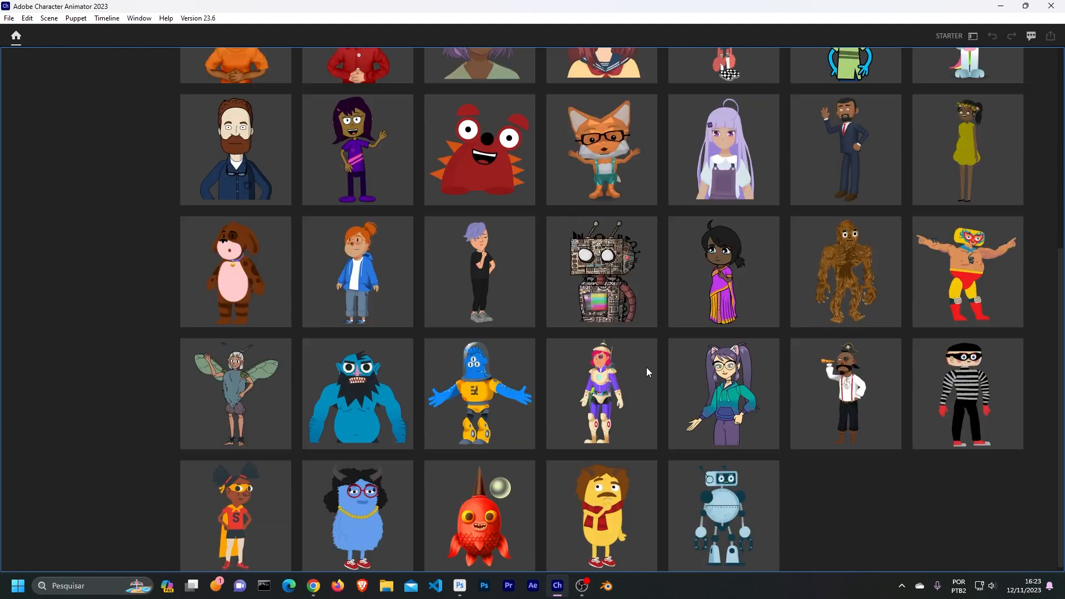
scroll(647, 368, "up", 5)
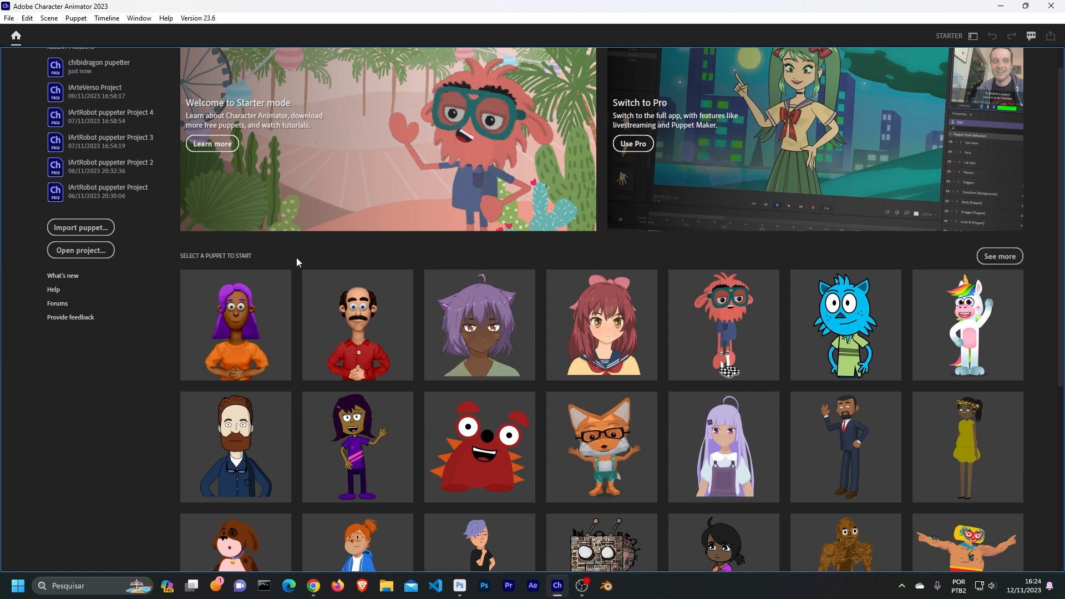
- Import "chibidragon puppeter v1.puppet" as the character for a new Starter mode project
left_click(81, 225)
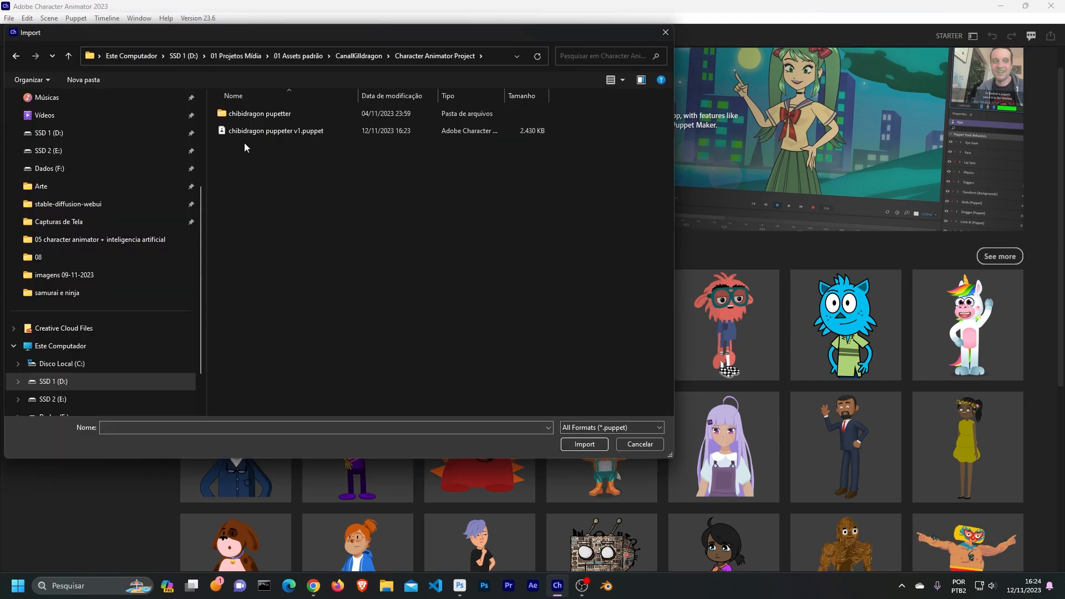
double_click(299, 132)
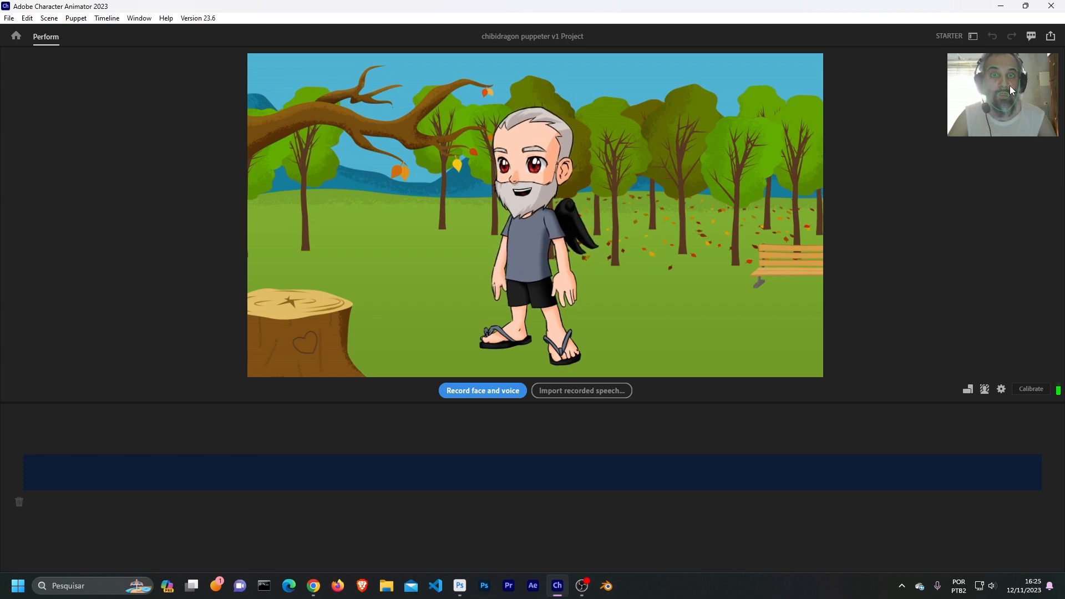
- Show the available camera and audio input options for the Starter project
left_click(1001, 389)
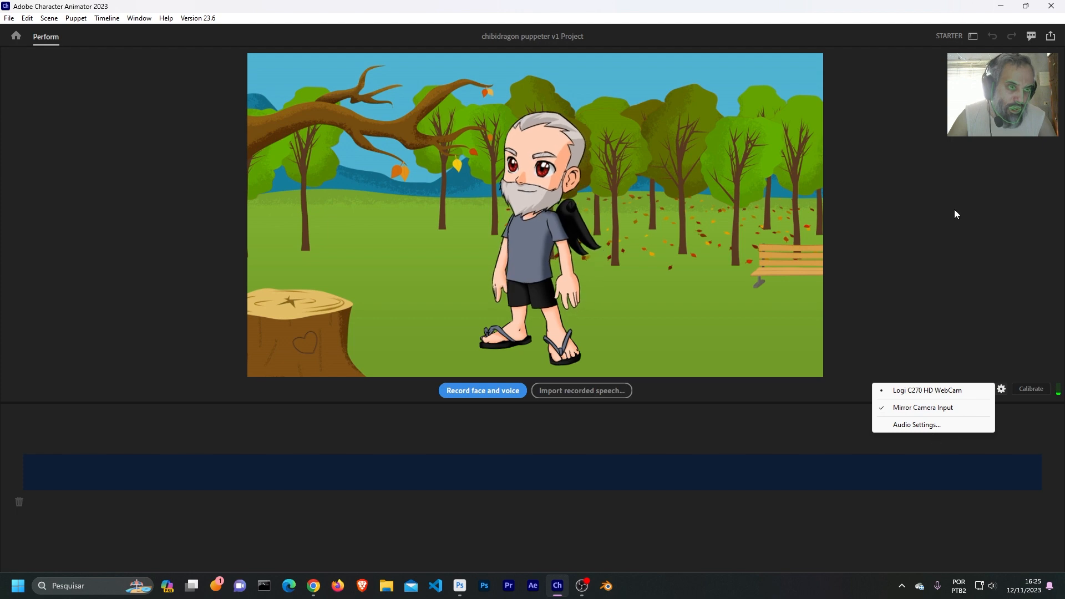
left_click(973, 271)
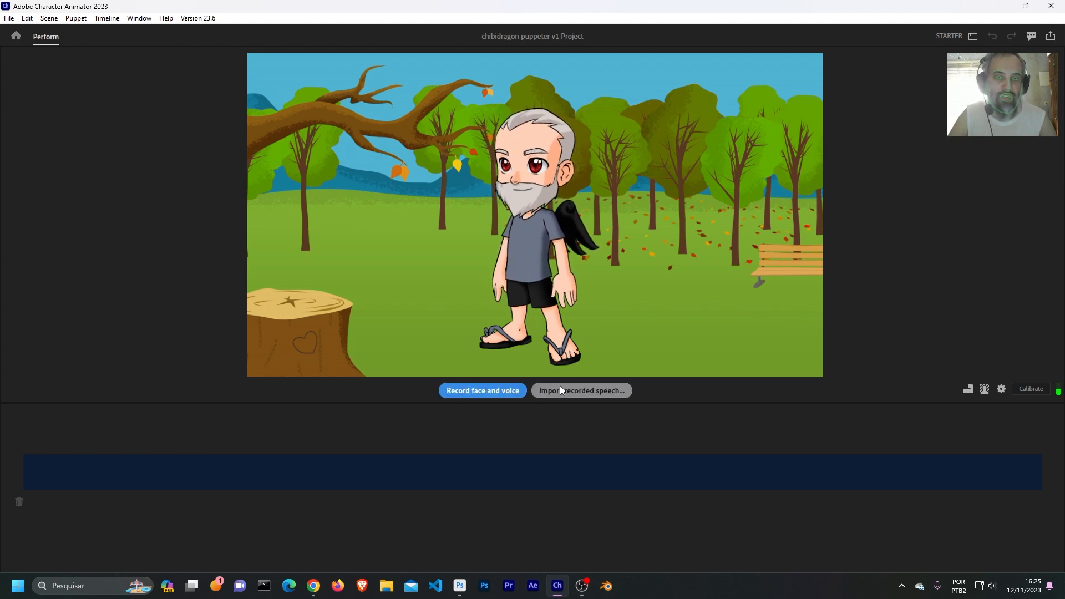
- Reposition the puppet in the park scene and record a face and voice take about 18 seconds long
left_click_drag(528, 241, 576, 255)
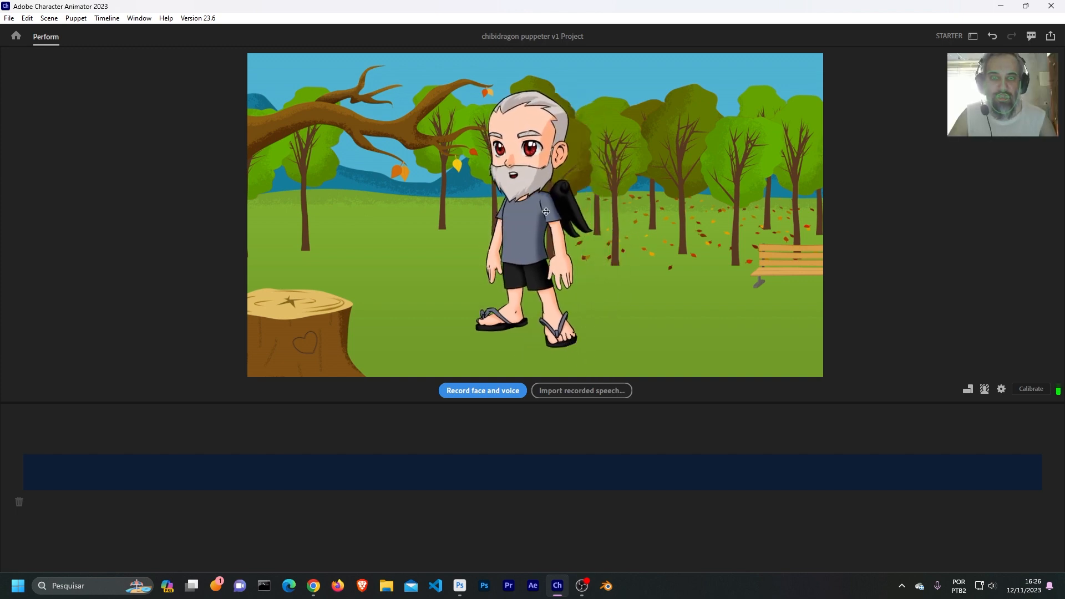
left_click_drag(546, 211, 609, 248)
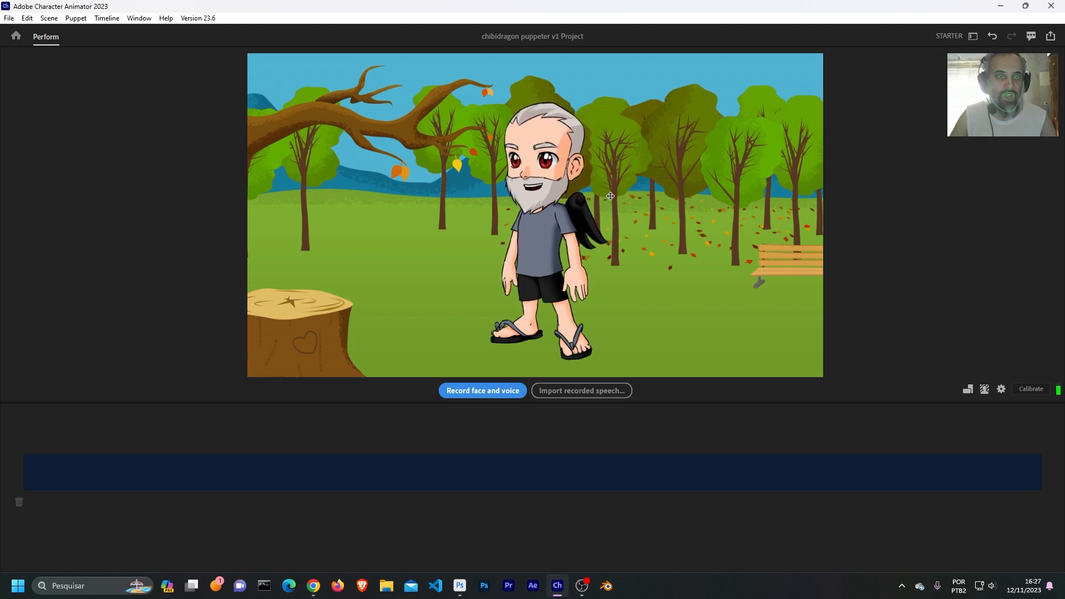
left_click(475, 391)
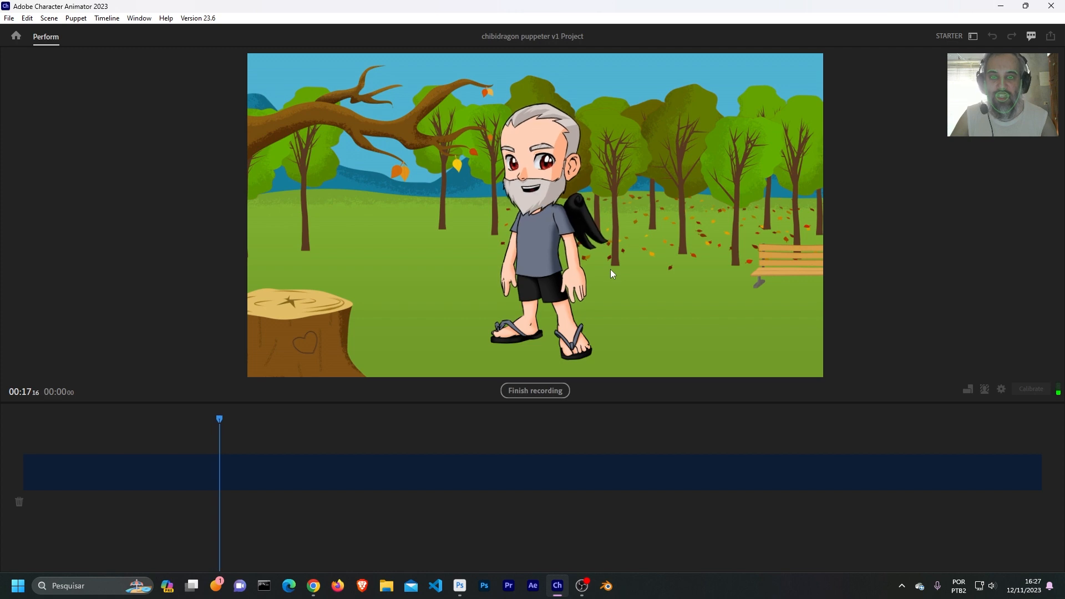
left_click(551, 390)
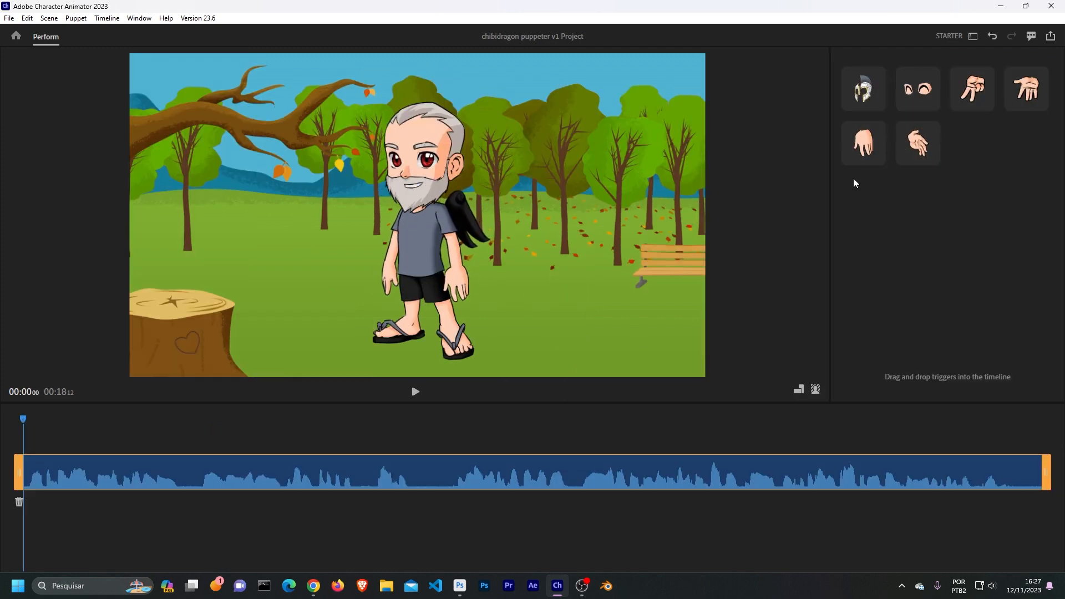
- Add the helmet trigger across the whole recording and the Happy expression trigger shortly after the playhead
left_click_drag(862, 86, 25, 462)
left_click_drag(31, 448, 1049, 458)
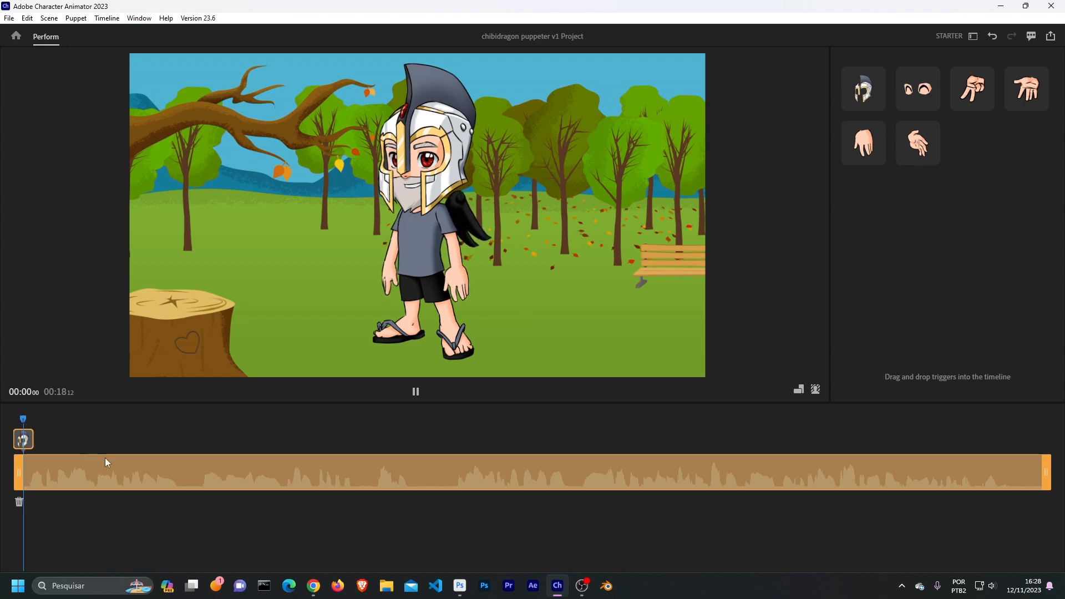
left_click(909, 92)
left_click_drag(920, 90, 201, 433)
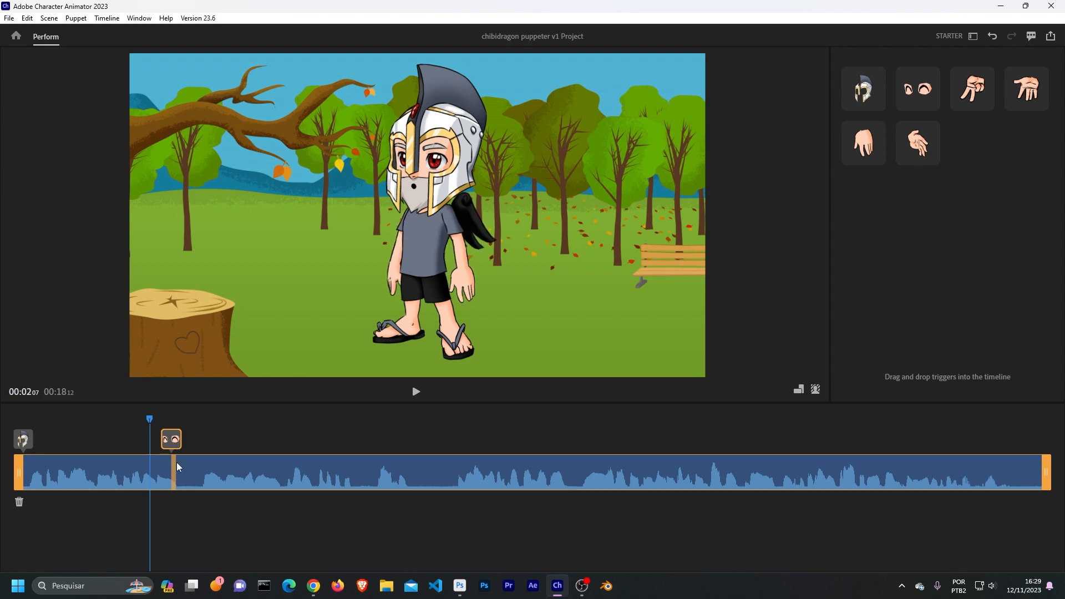
- Rearrange the triggers so the helmet starts with the recording and the Happy expression sits about 3 seconds in
left_click_drag(175, 463, 21, 448)
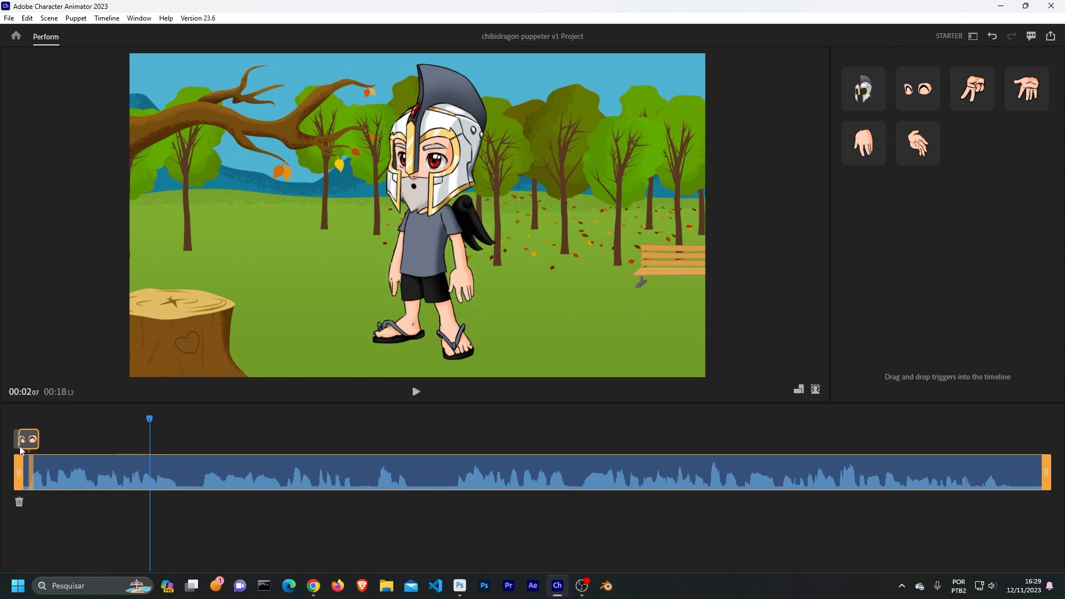
left_click_drag(203, 472, 350, 477)
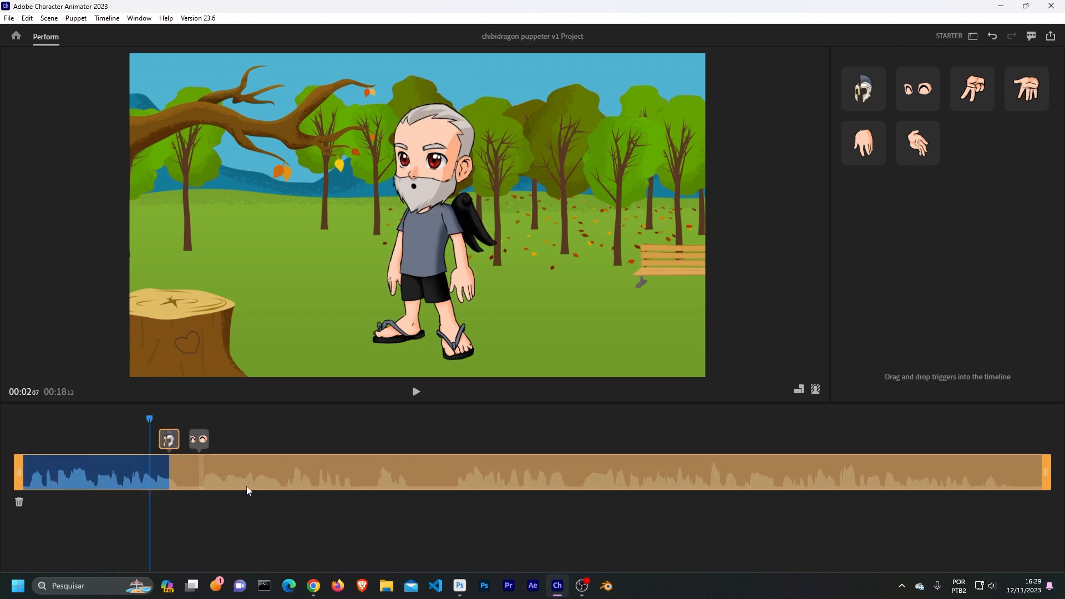
left_click_drag(176, 471, 26, 472)
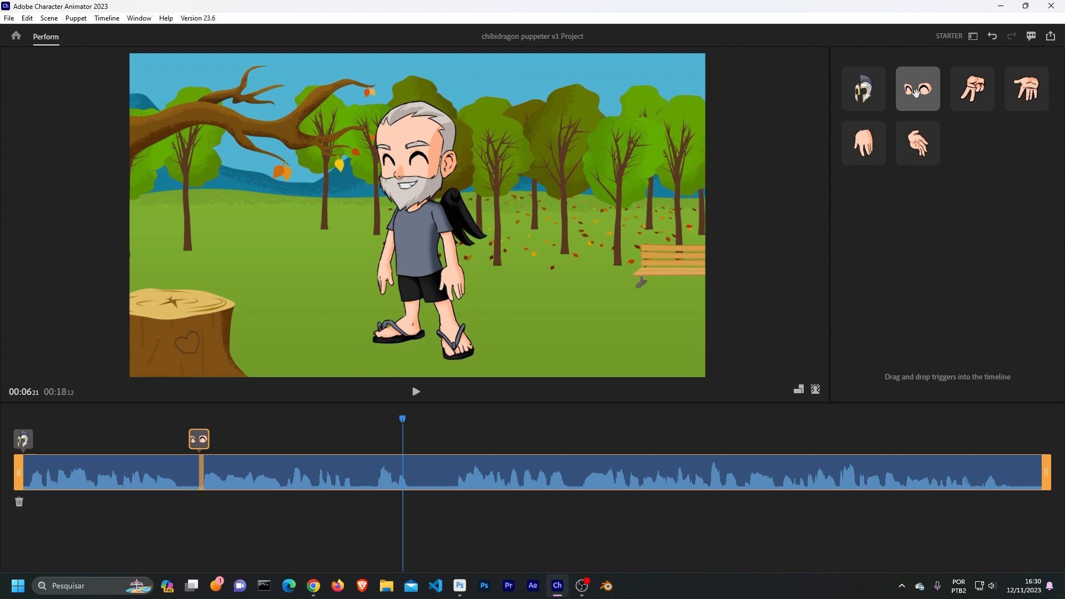
- Add a second Happy expression trigger right beside the existing one on the timeline and play the recording back to check it
left_click_drag(916, 91, 207, 438)
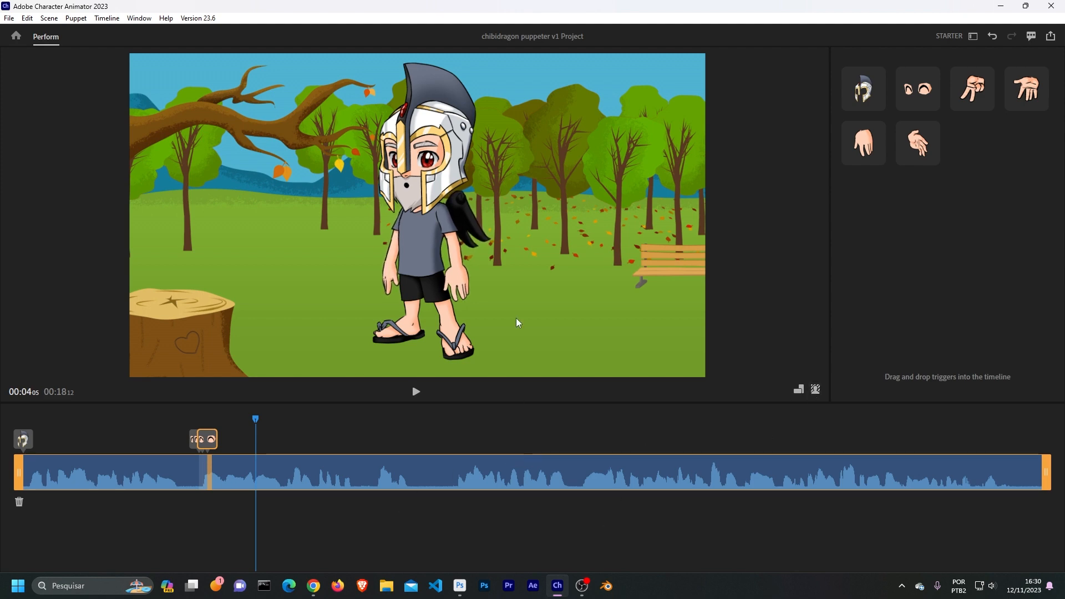
left_click_drag(134, 425, 33, 421)
key("space")
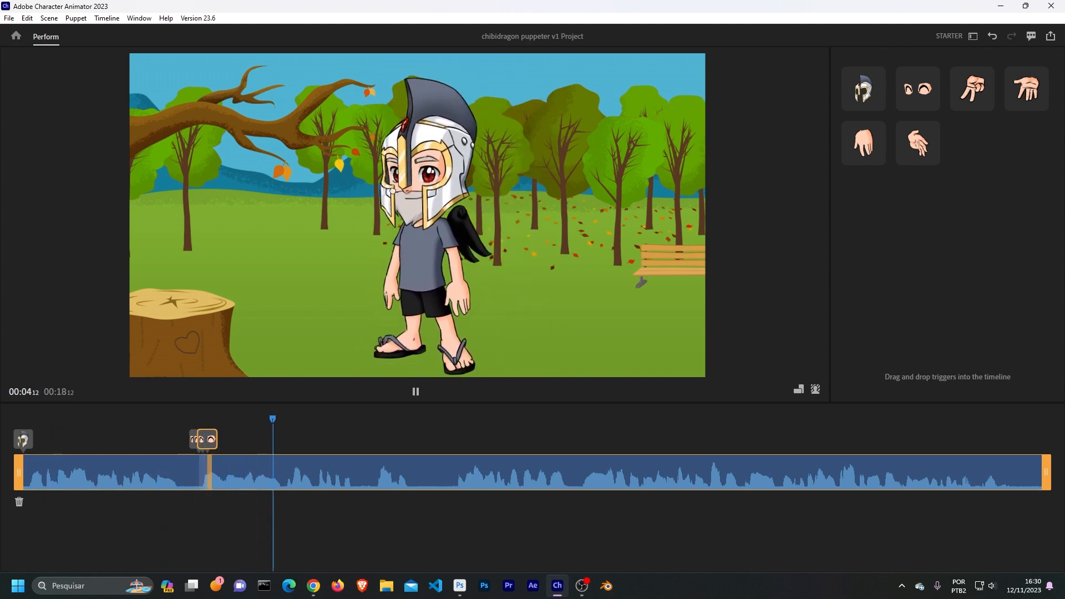
key("space")
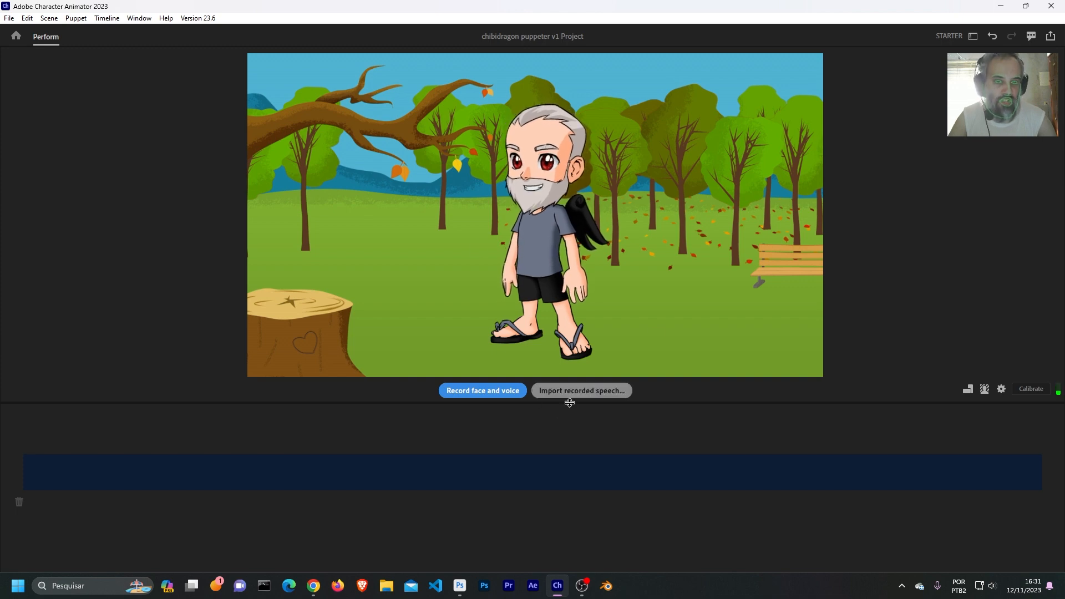
- Set the park scene's background to solid green and show the Quick Export settings
left_click(985, 389)
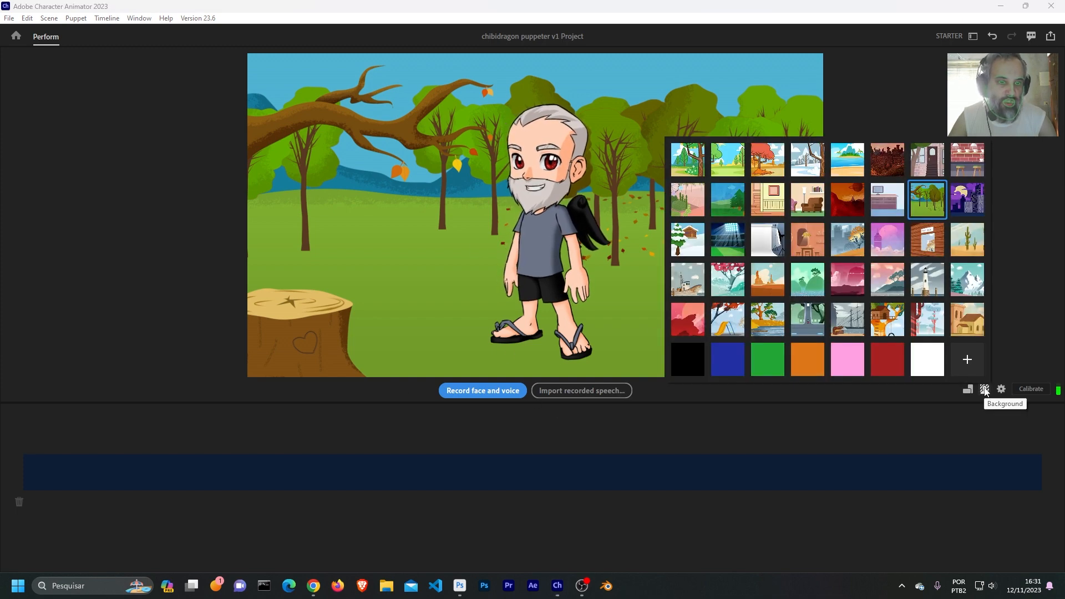
left_click(769, 359)
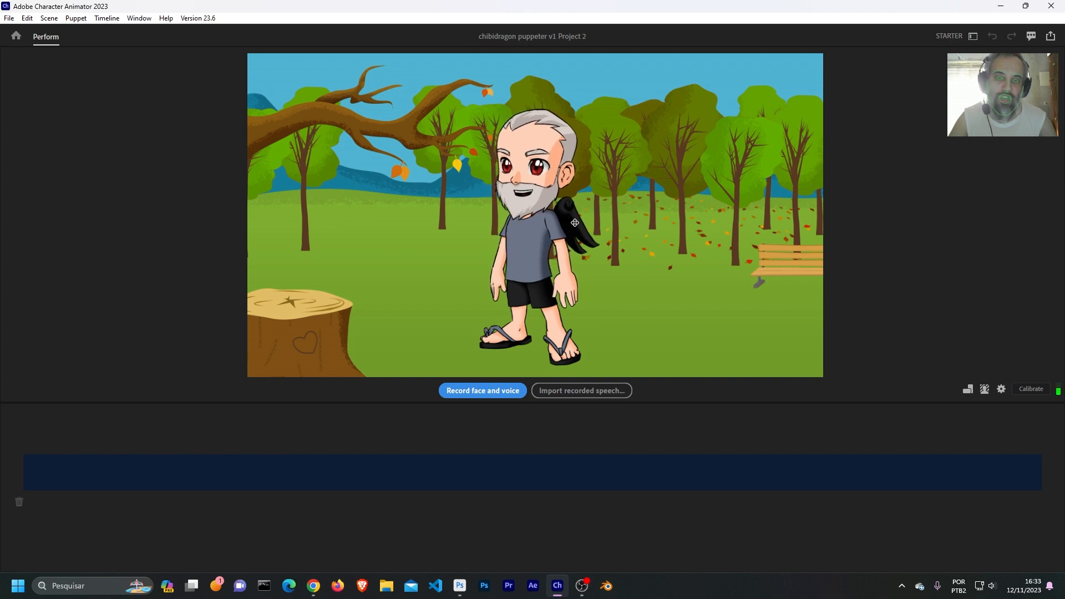
left_click(1050, 37)
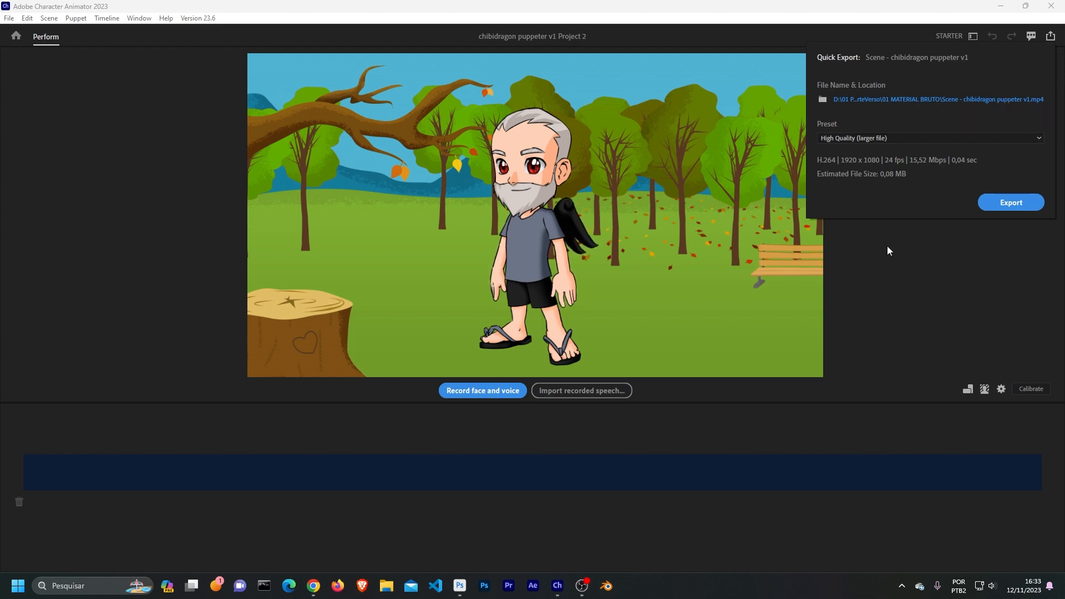
left_click(969, 389)
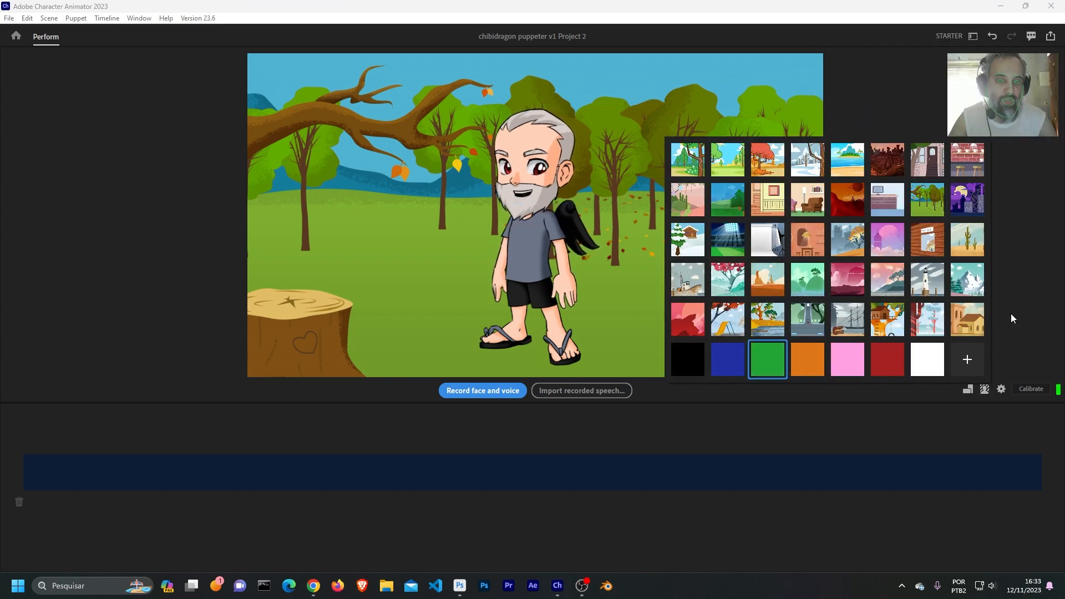
left_click(1041, 264)
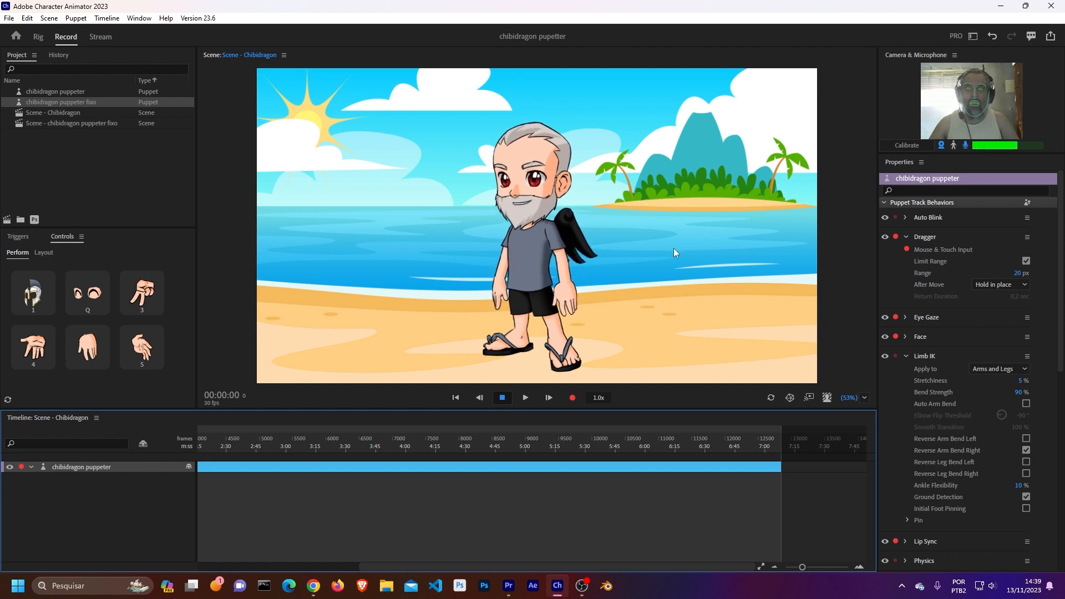
- Open Scene - chibidragon puppeter fixo and test the puppet's eyebrow and eye expression triggers, including 4 and 6
double_click(61, 124)
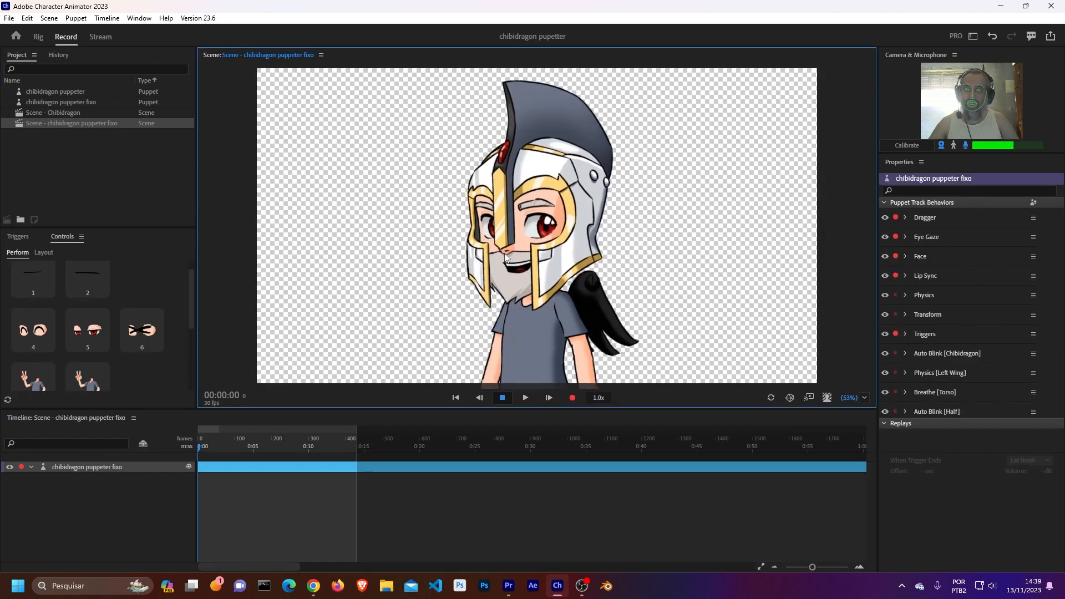
left_click(34, 288)
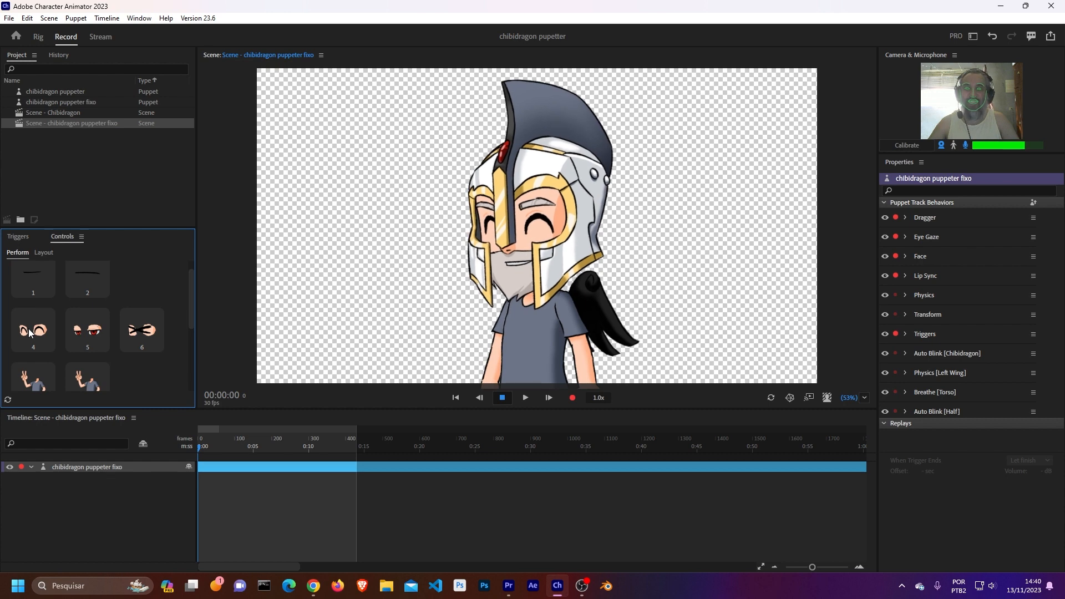
left_click(139, 331)
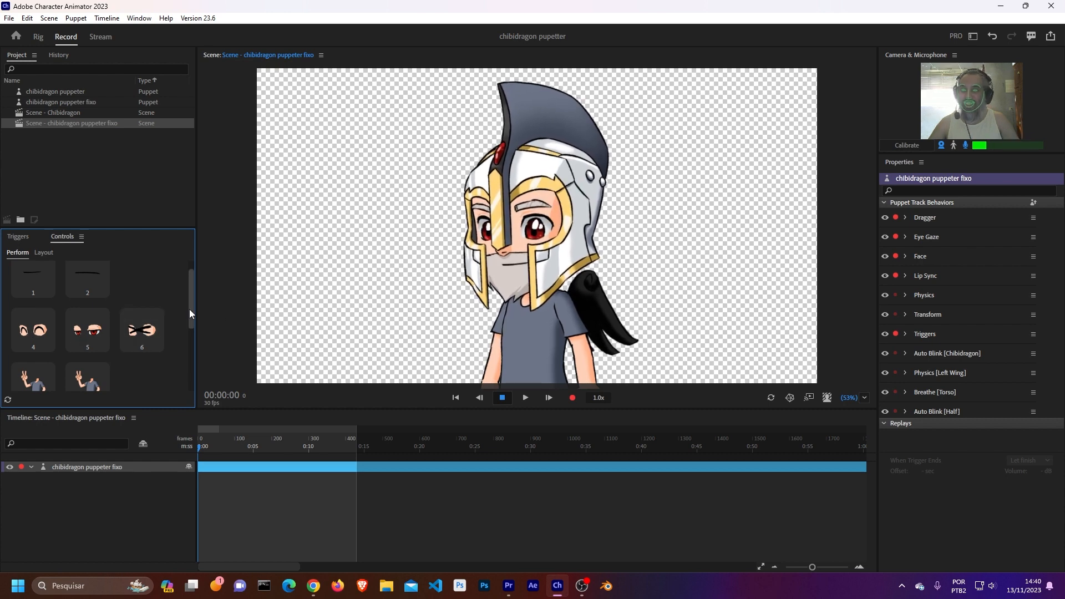
- Test the drawing-tablet trigger E and the arm pose triggers R and T on the puppet
scroll(192, 308, "down", 5)
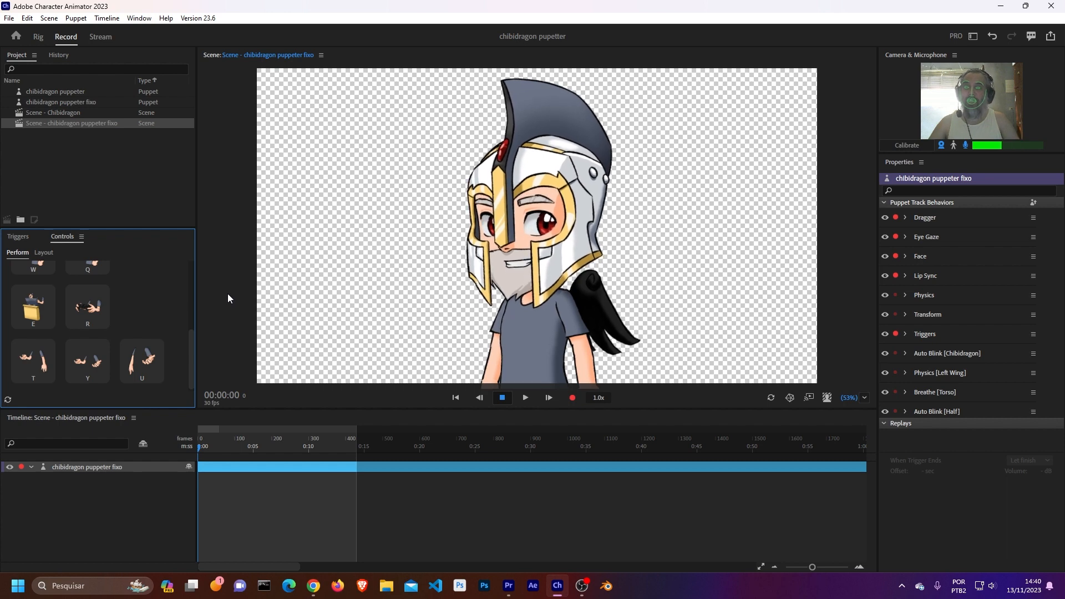
left_click(43, 321)
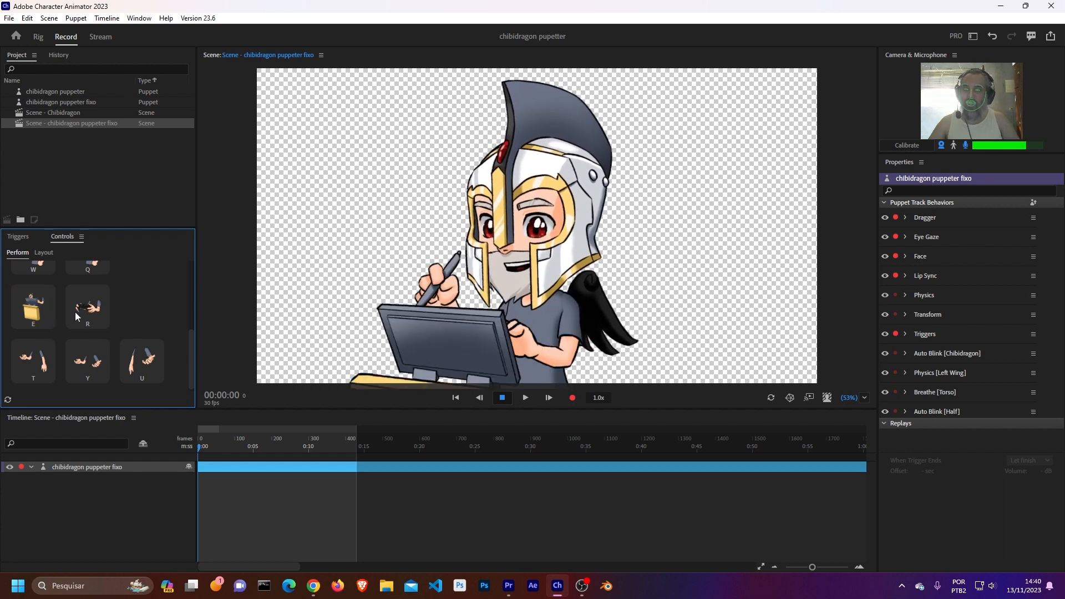
left_click(89, 311)
left_click(34, 362)
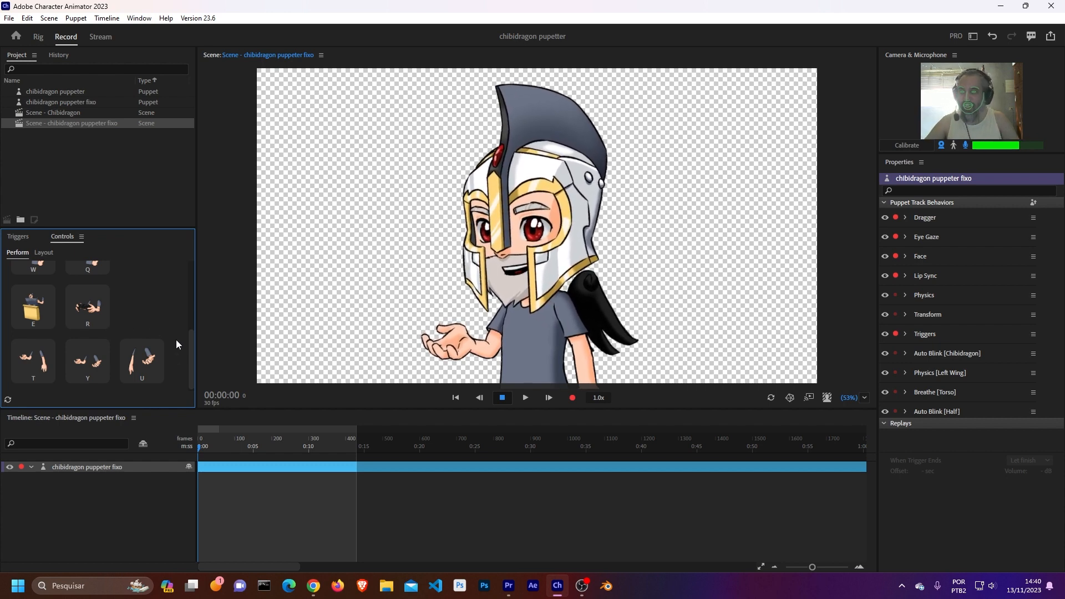
- Test the peace-sign arm triggers Q and W on the puppet
left_click_drag(192, 348, 179, 276)
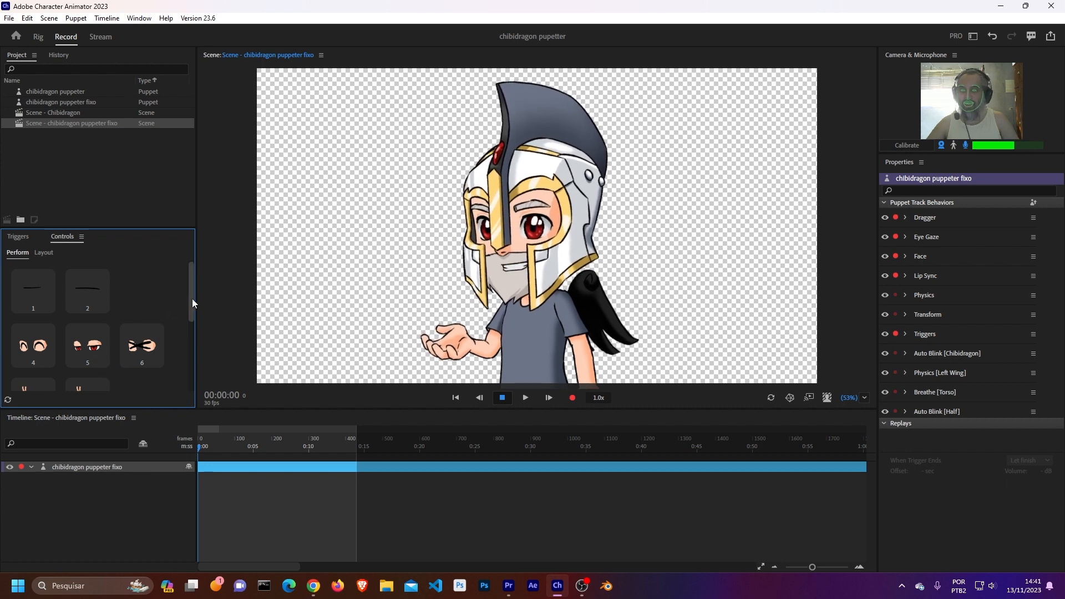
mouse_move(192, 298)
left_mouse_down()
mouse_move(195, 355)
mouse_move(186, 314)
left_mouse_up()
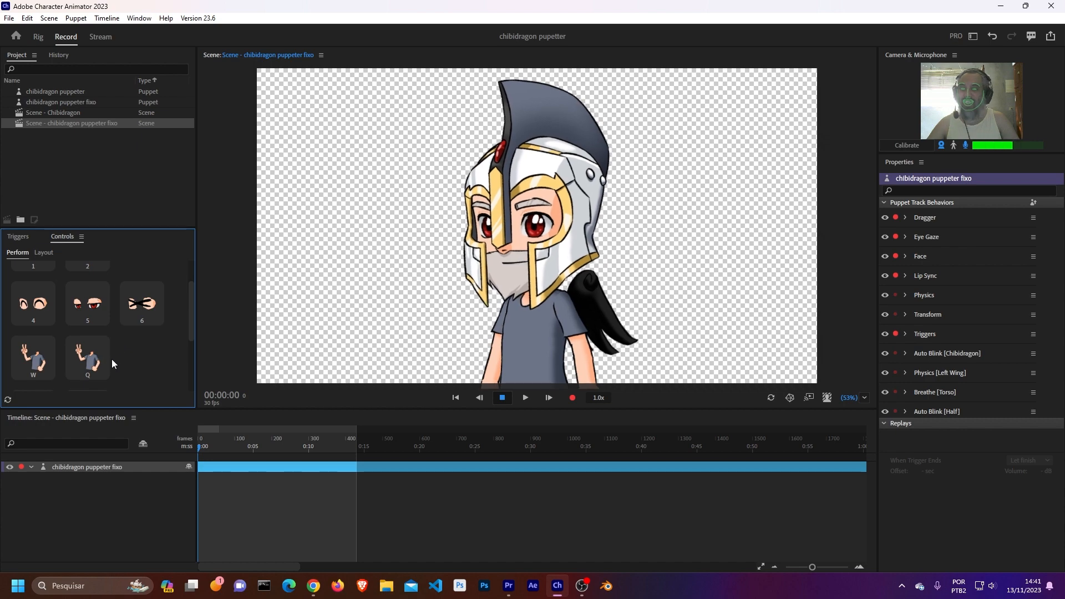
left_click(87, 365)
left_click(28, 360)
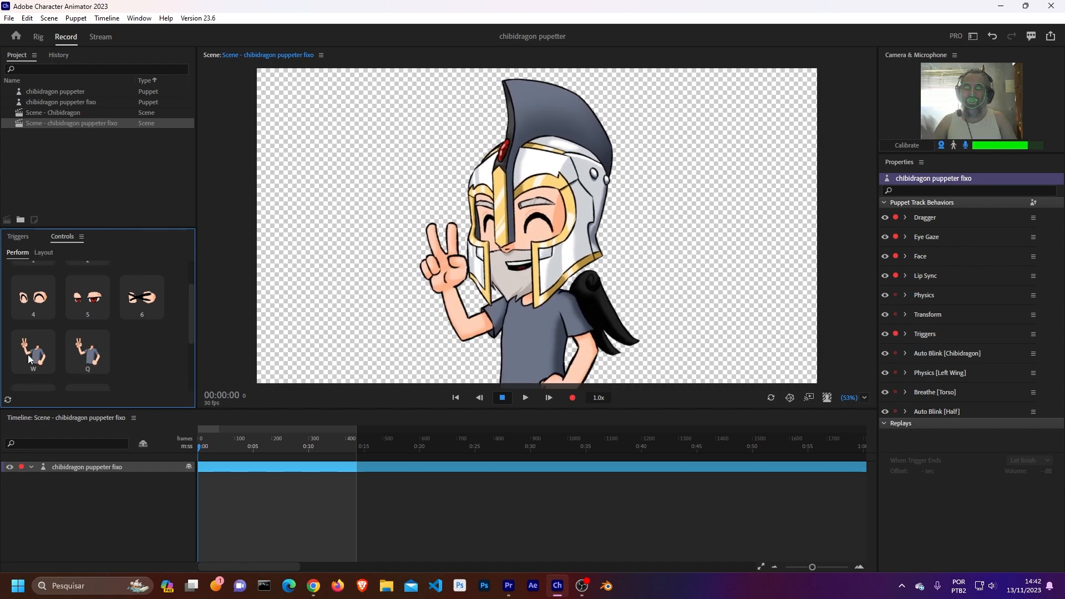